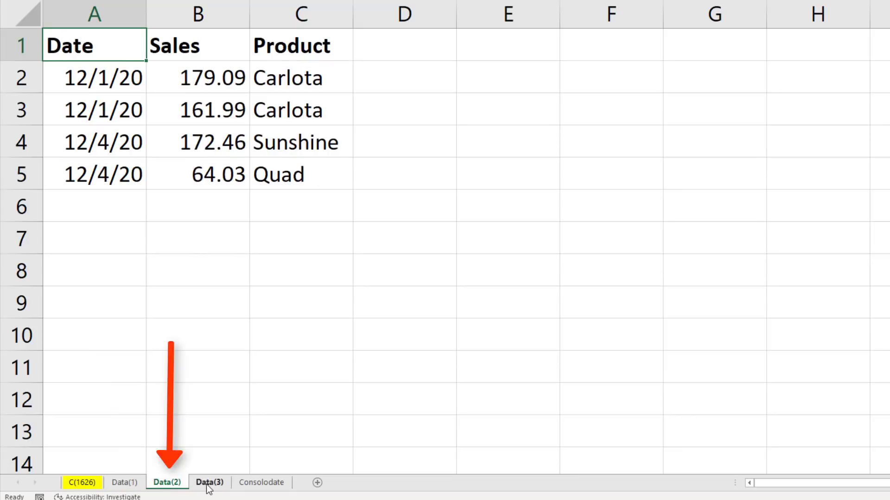
# Switch to the Data(3) sheet and select cells E3 and G3 beside its data.
pyautogui.click(209, 484)
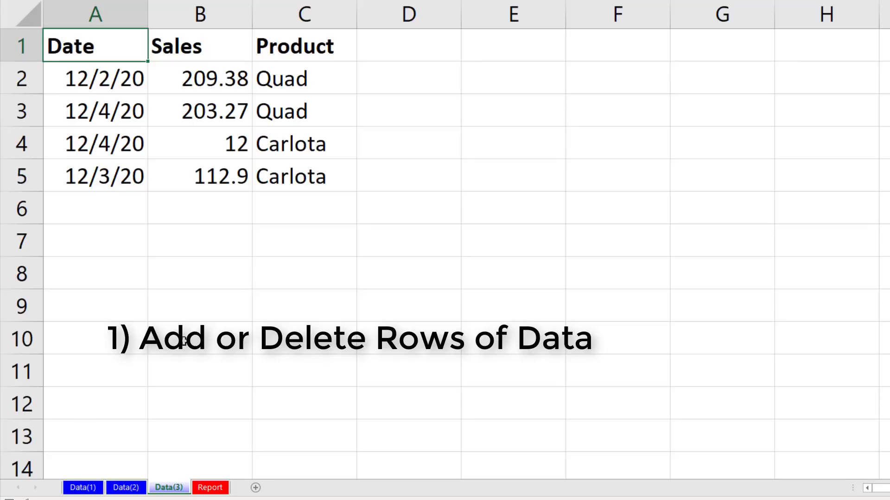
pyautogui.click(493, 113)
pyautogui.click(708, 116)
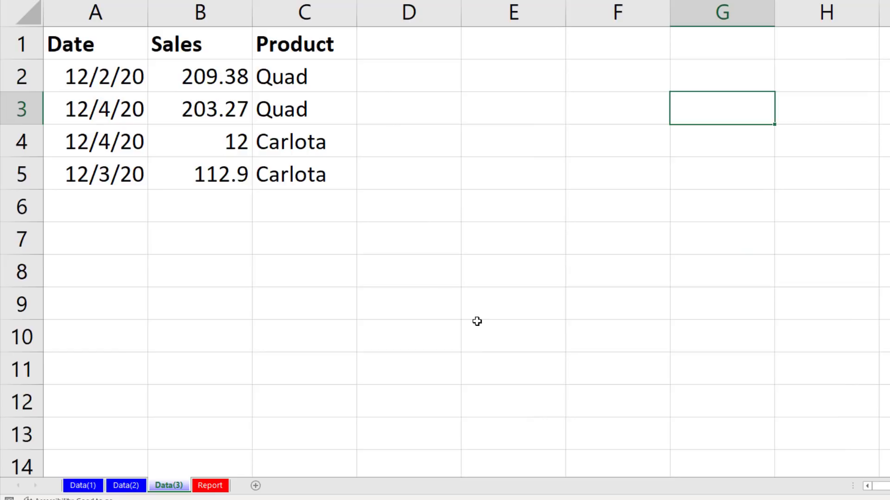
# Move between the Report and Data(3) sheets, then paste the FilePath heading on Report.
pyautogui.click(211, 486)
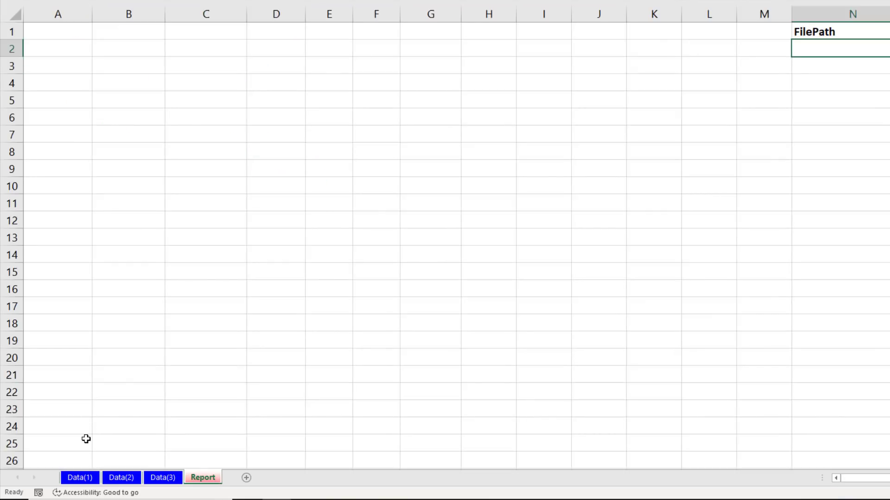
pyautogui.click(169, 478)
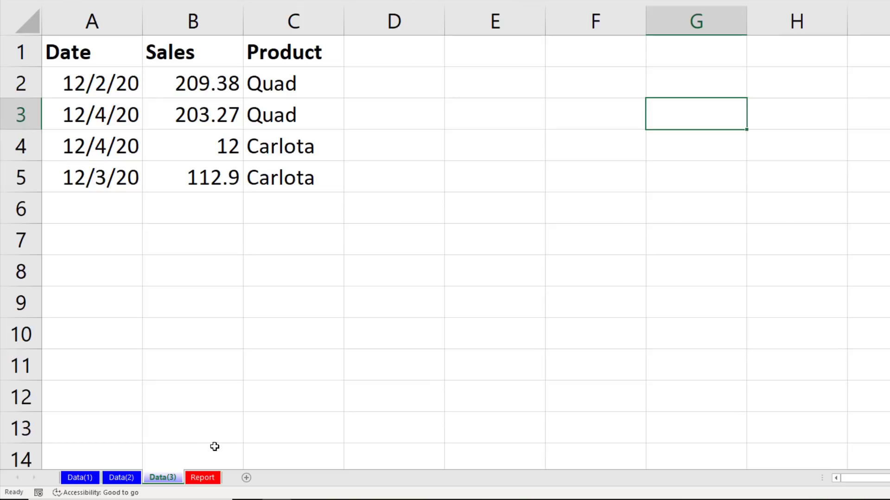
pyautogui.click(206, 478)
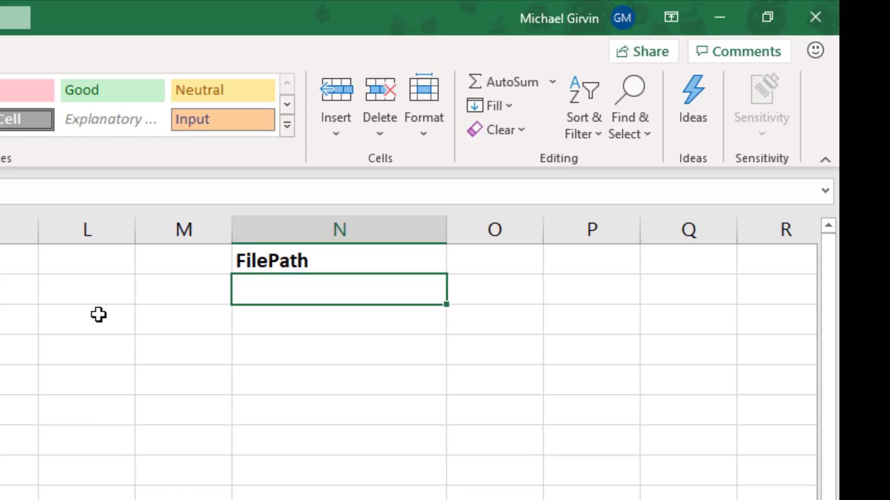
pyautogui.write('E:\\EMT1626-Start.xlsx')
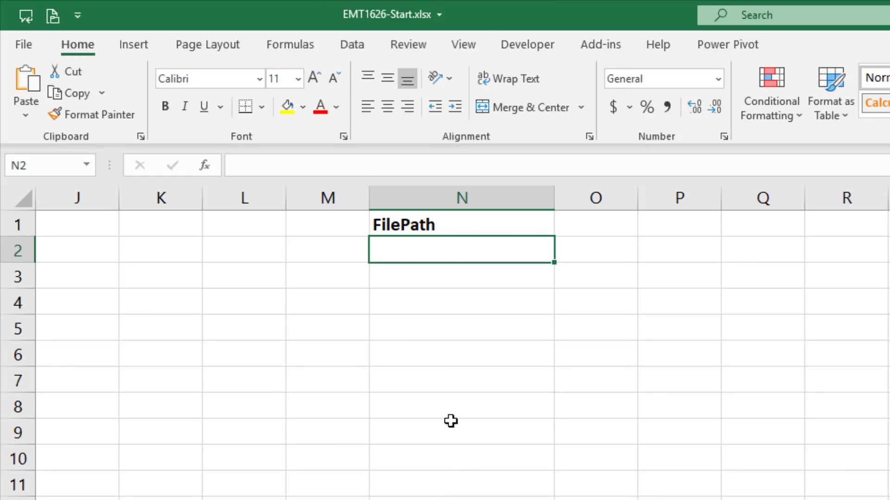
# Enter =CELL("filename",A1) in N2, returning E:\[EMT1626-Start.xlsx]Report.
pyautogui.write('=cel')
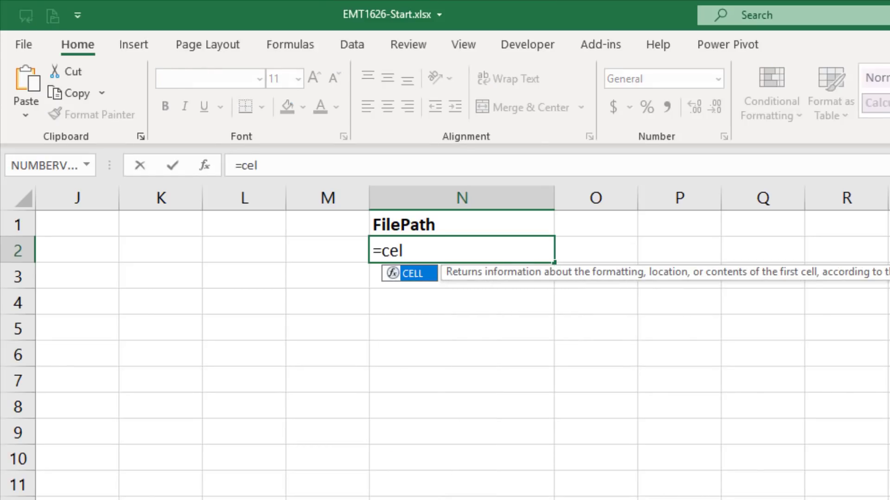
pyautogui.press('Tab')
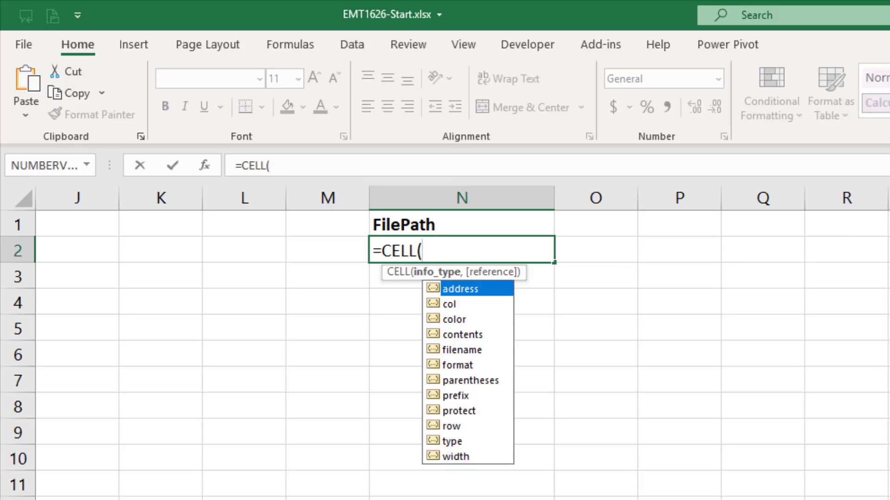
pyautogui.press('Down')
pyautogui.press('Down')
pyautogui.press('Down')
pyautogui.press('Down')
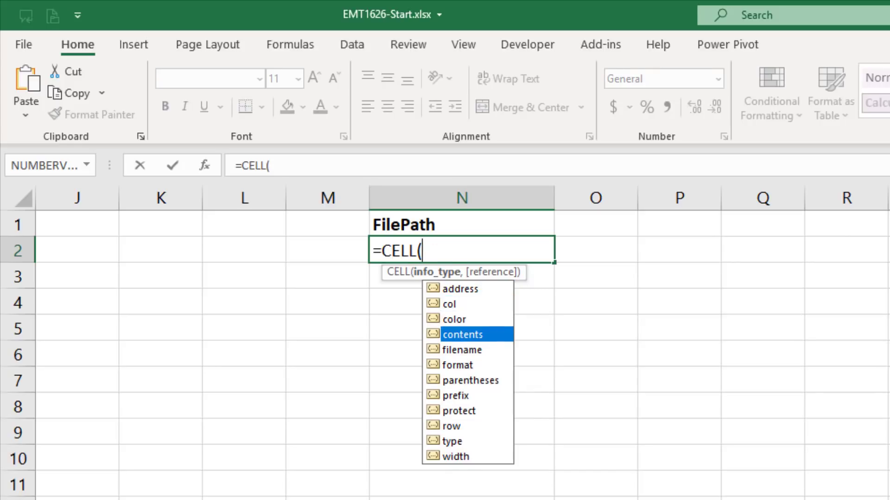
pyautogui.press('Tab')
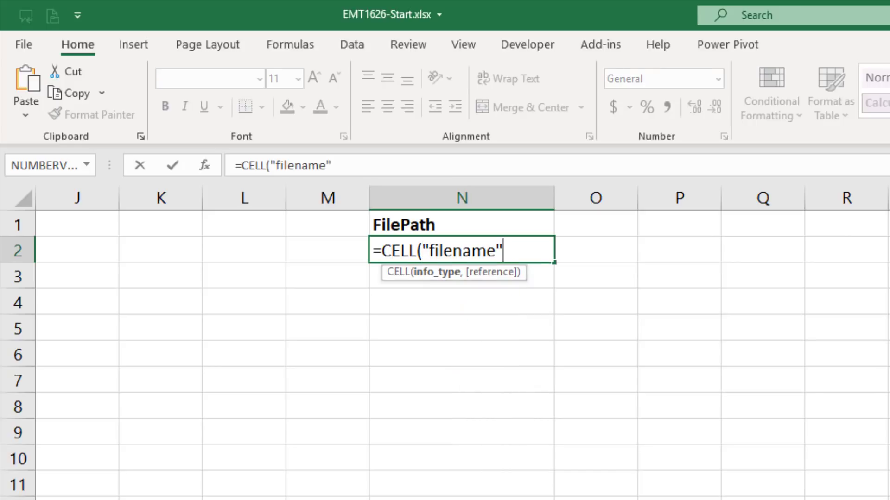
pyautogui.write(',a')
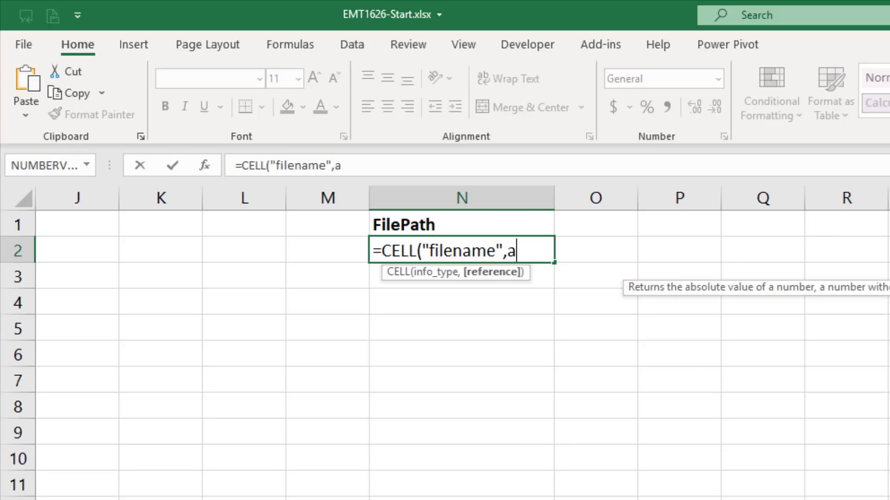
pyautogui.write('!')
pyautogui.press('BackSpace')
pyautogui.write('1')
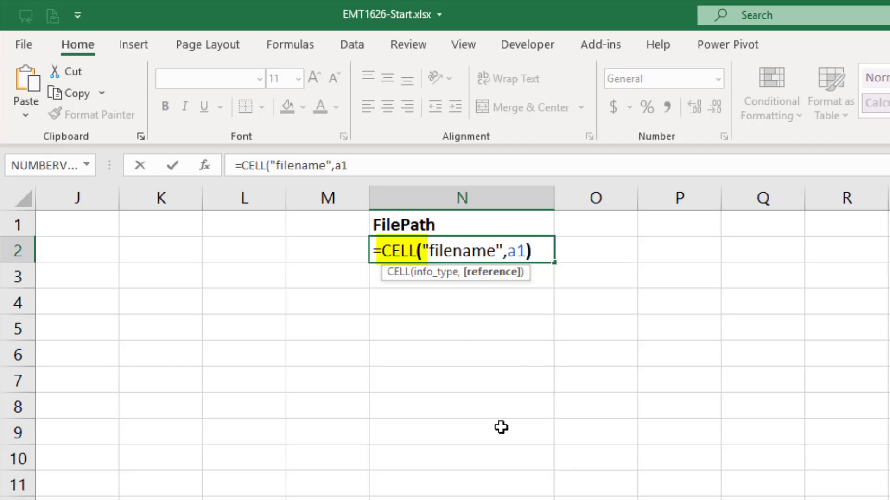
pyautogui.write(')')
pyautogui.hotkey('ctrl', 'Return')
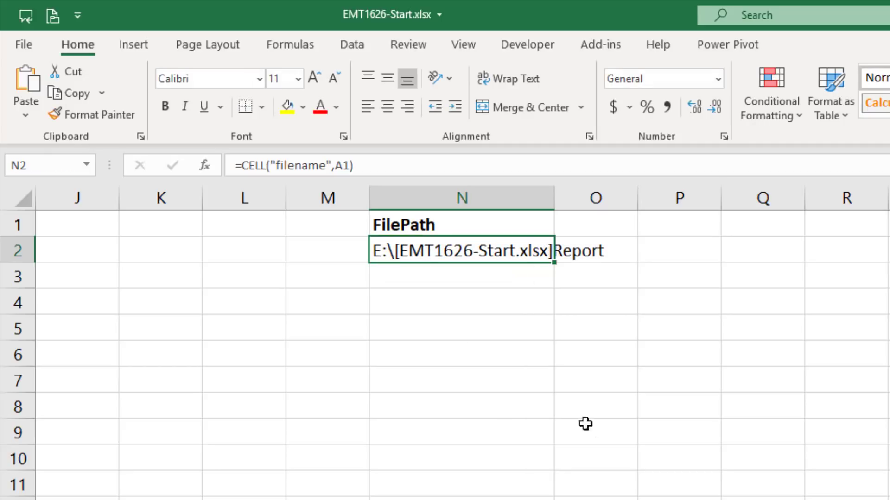
pyautogui.click(579, 417)
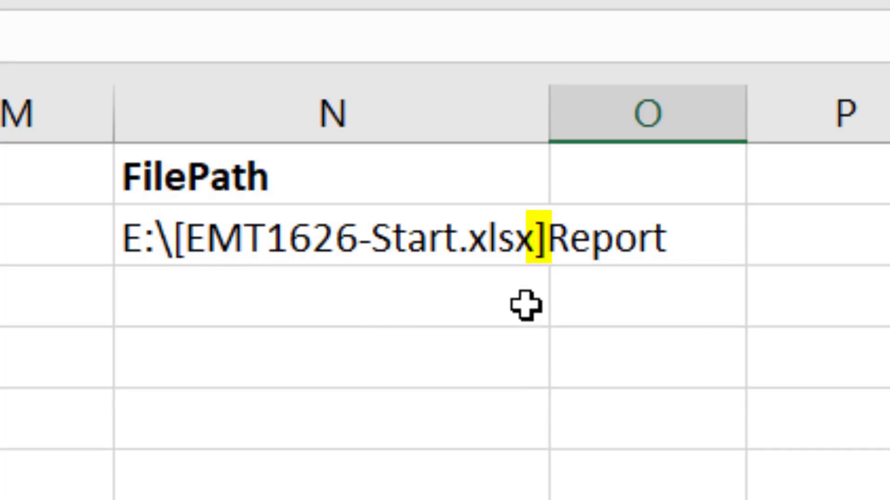
# Copy the CELL part and change N2 to =SEARCH("]",CELL("filename",A1))-1, giving 22.
pyautogui.doubleClick(145, 236)
pyautogui.moveTo(145, 236); pyautogui.dragTo(731, 253)
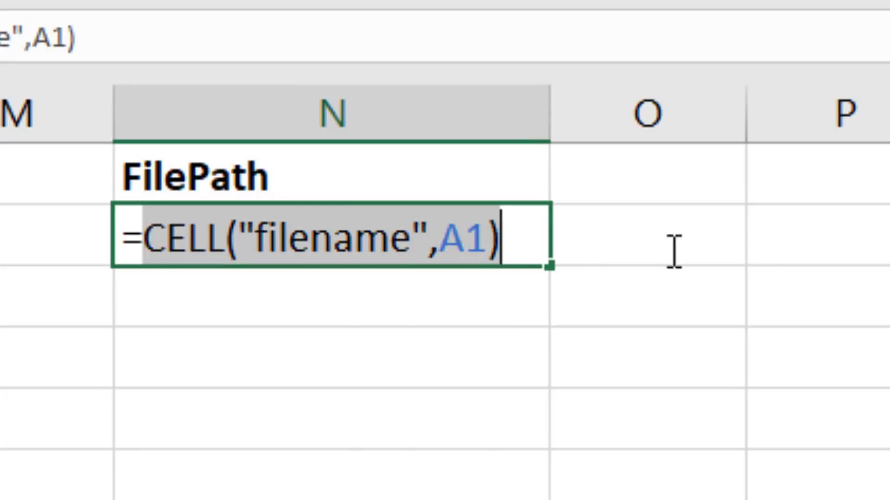
pyautogui.hotkey('ctrl', 'c')
pyautogui.click(145, 237)
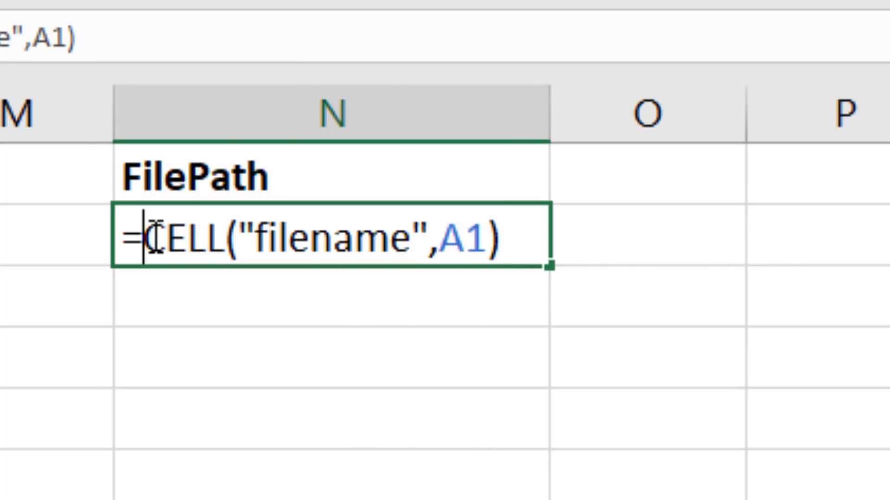
pyautogui.write('se')
pyautogui.press('Tab')
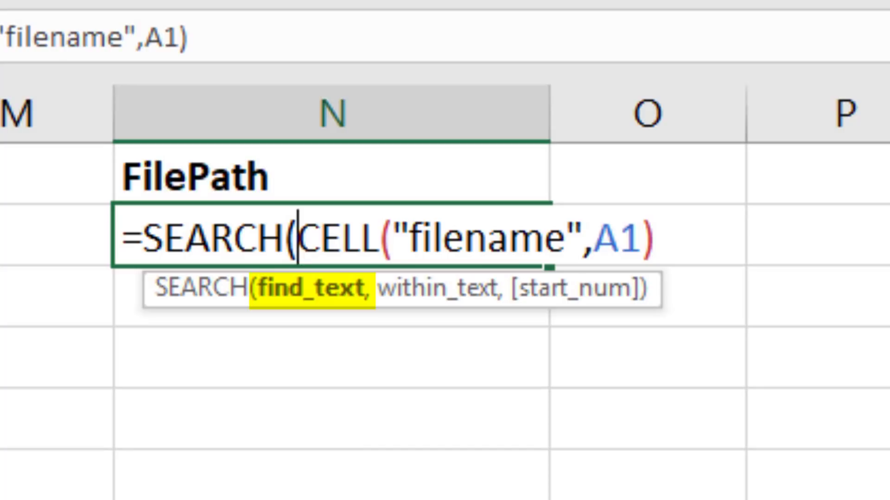
pyautogui.write('"')
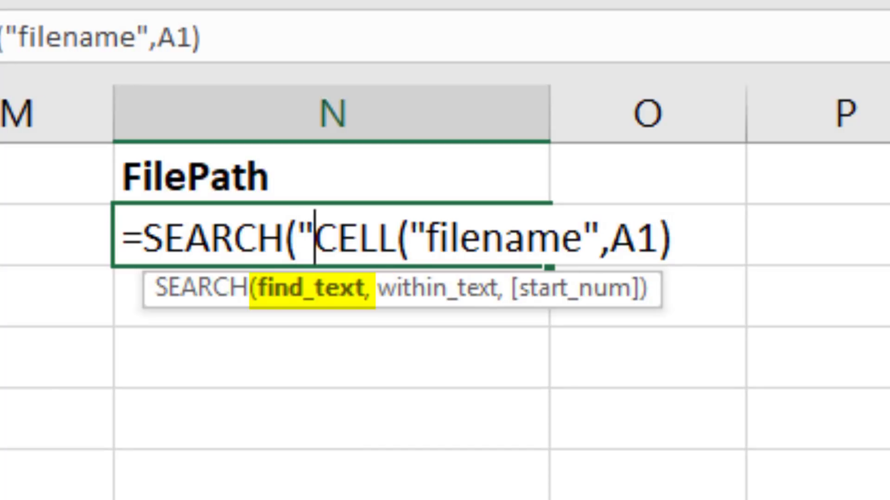
pyautogui.write(']"')
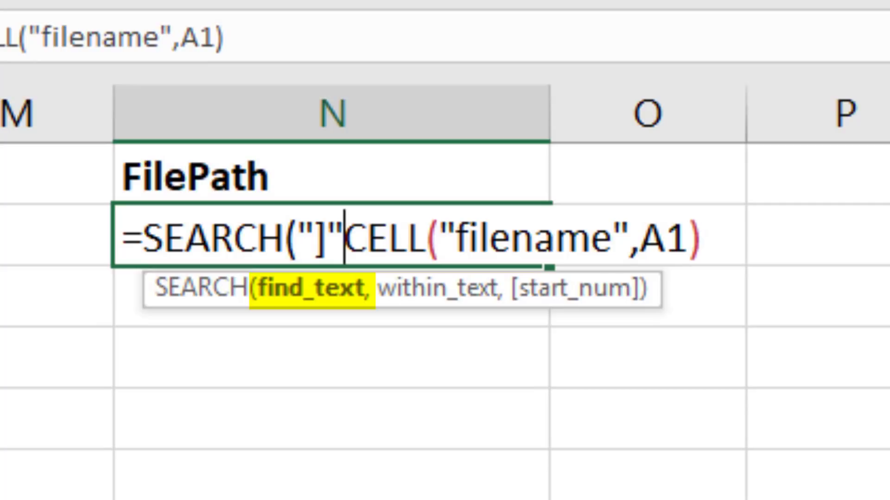
pyautogui.write(',')
pyautogui.click(740, 248)
pyautogui.write(')')
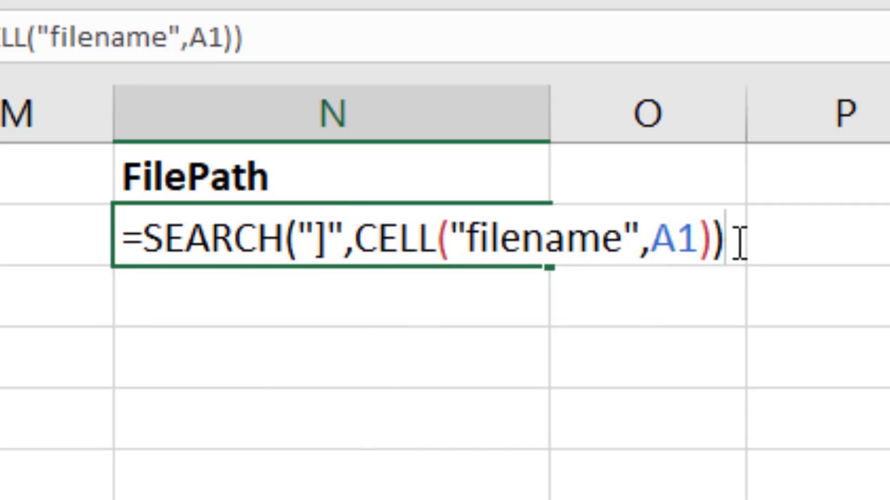
pyautogui.write('-1')
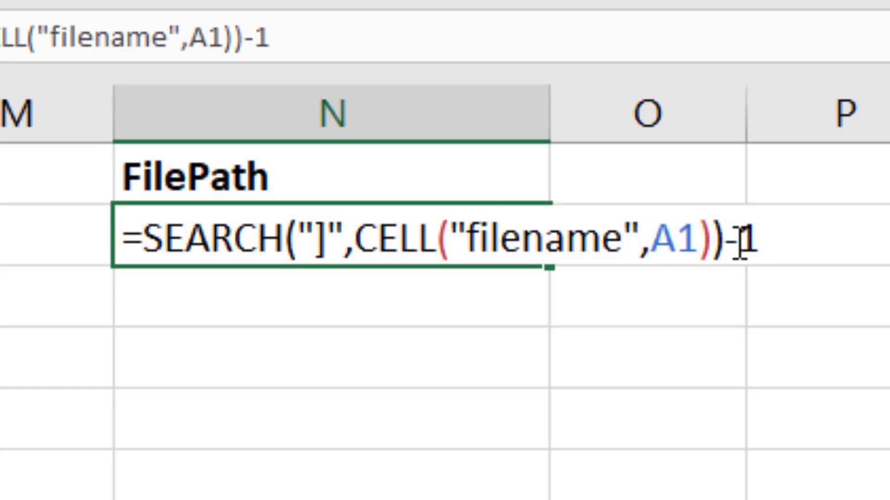
pyautogui.hotkey('ctrl', 'Return')
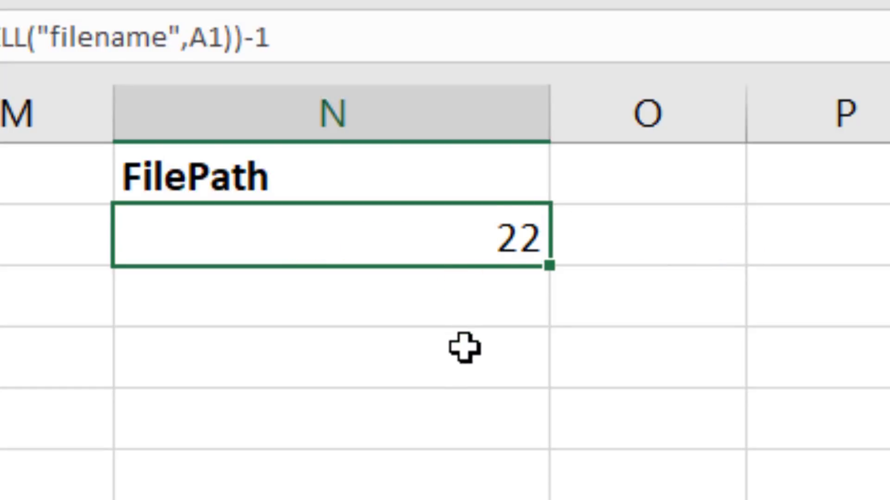
# Wrap N2 in LEFT of the pasted CELL part so it shows E:\[EMT1626-Start.xlsx.
pyautogui.press('F2')
pyautogui.press('Home')
pyautogui.press('Right')
pyautogui.write('LEFT(')
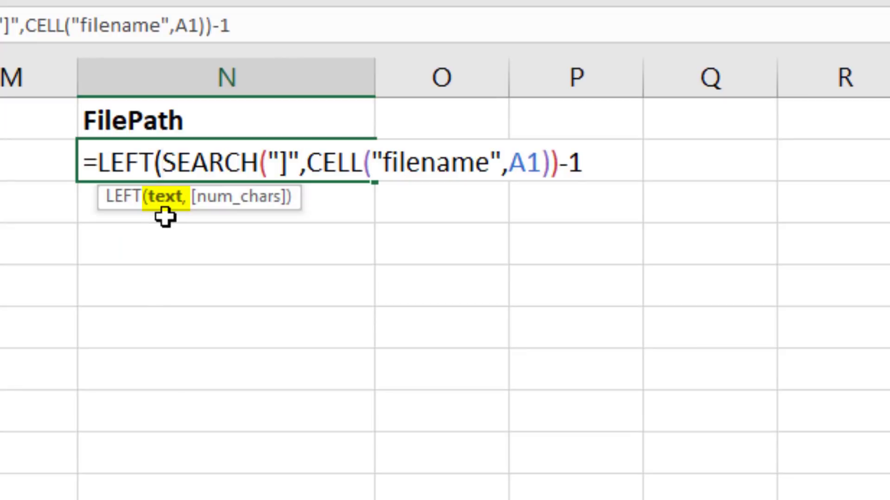
pyautogui.hotkey('ctrl', 'v')
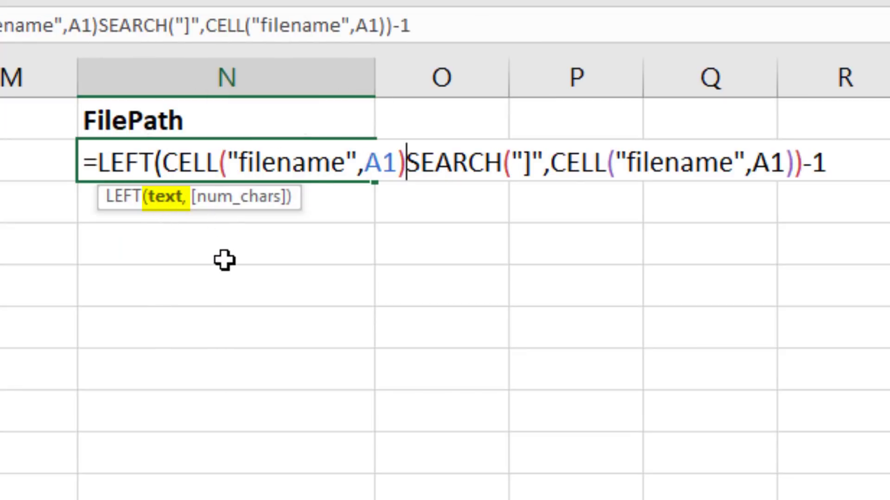
pyautogui.write(',')
pyautogui.click(251, 198)
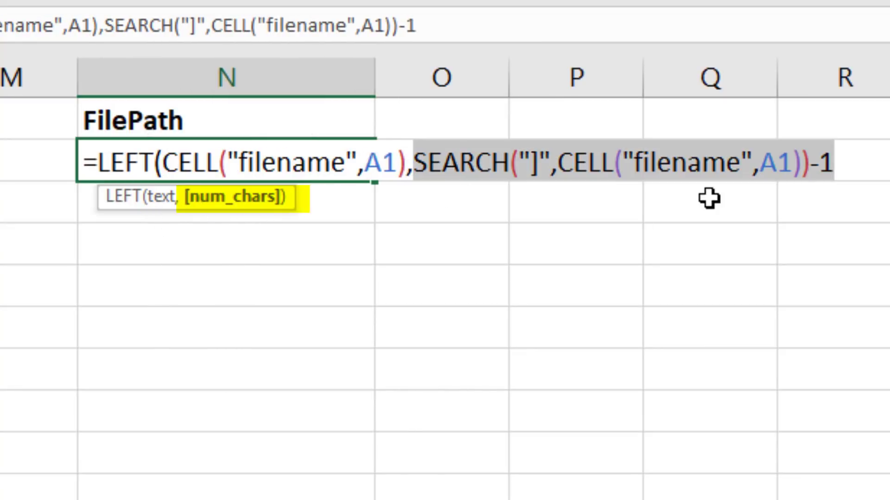
pyautogui.click(845, 168)
pyautogui.write(')')
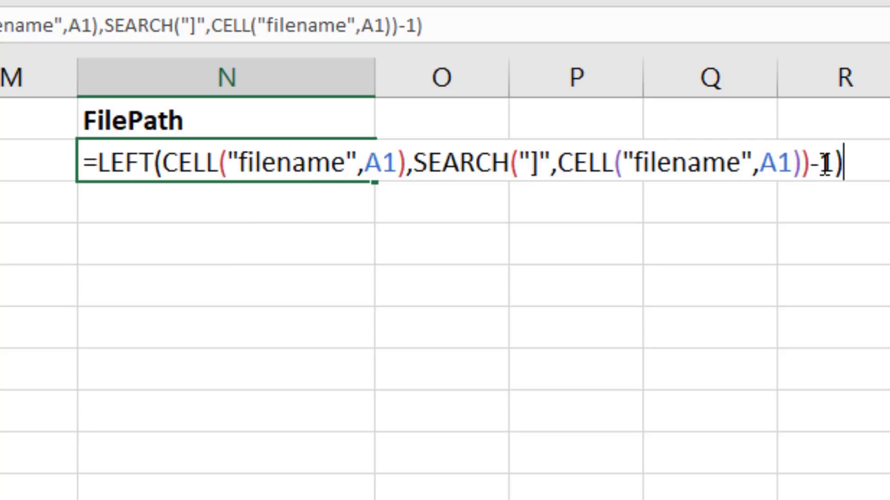
pyautogui.press('Return')
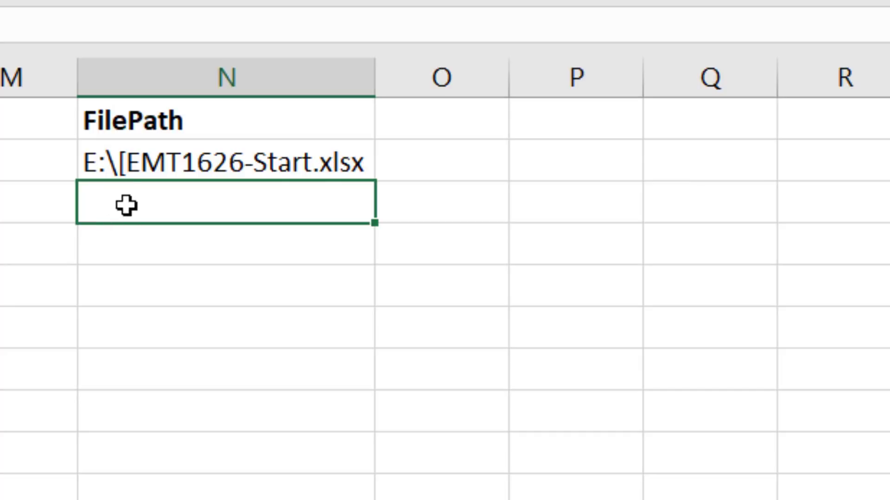
# Wrap N2's formula in SUBSTITUTE removing "[" for a clean path, then save the workbook.
pyautogui.click(153, 173)
pyautogui.press('F2')
pyautogui.click(103, 173)
pyautogui.write('SUBSTITUTE(LEFT(CELL("filename",A1),SEARCH("]",CELL("filename",A1))-1')
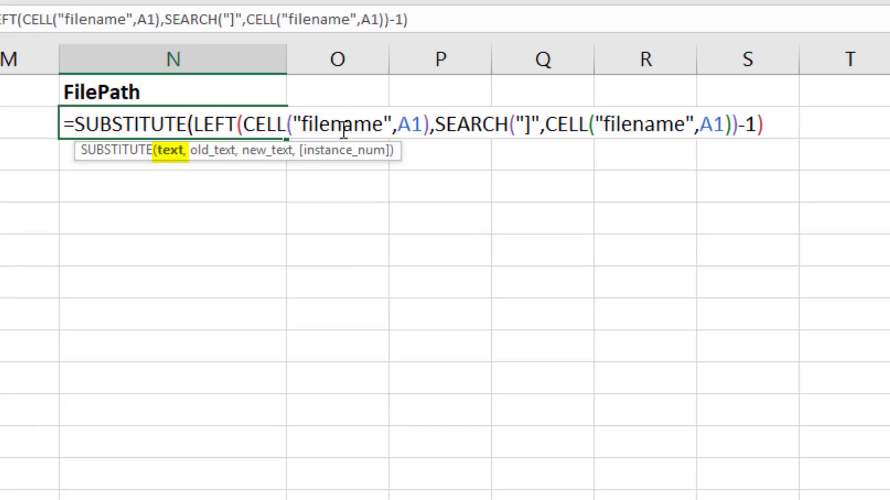
pyautogui.moveTo(397, 155); pyautogui.dragTo(857, 180)
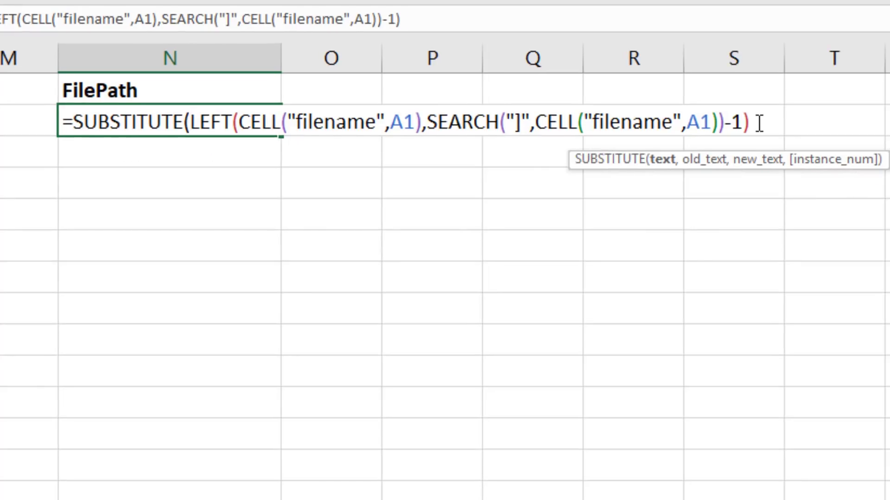
pyautogui.click(778, 132)
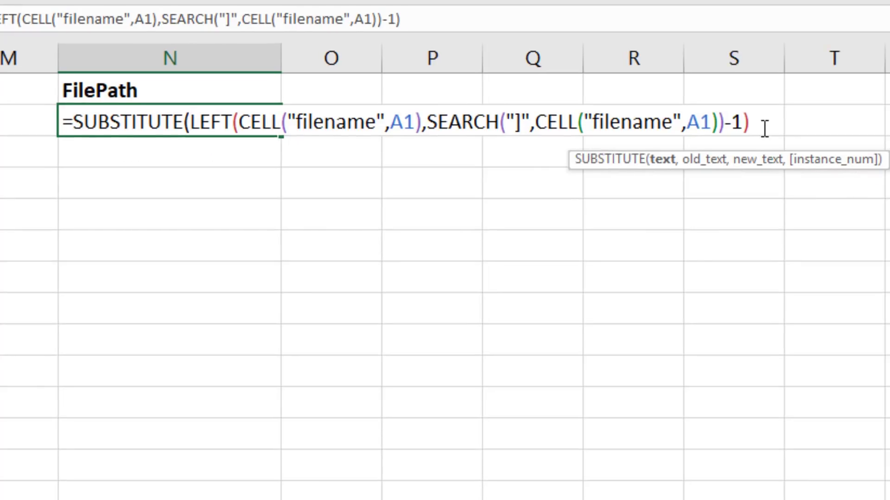
pyautogui.write(',"[')
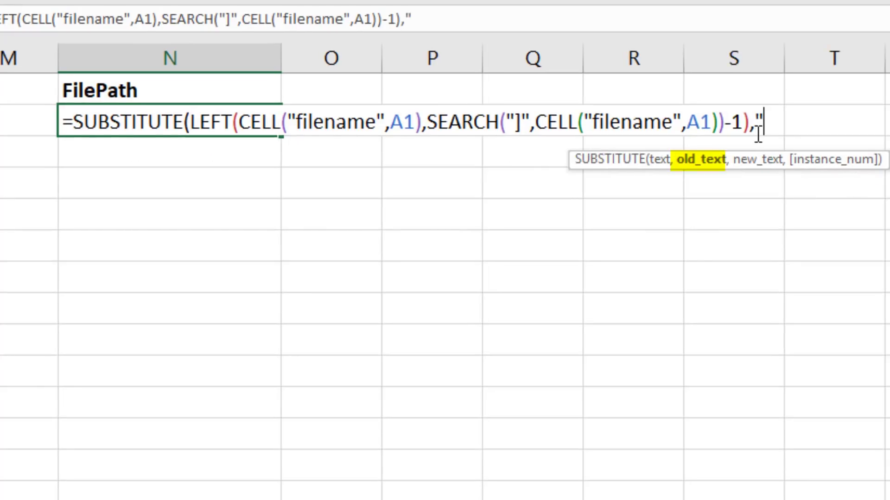
pyautogui.write('"')
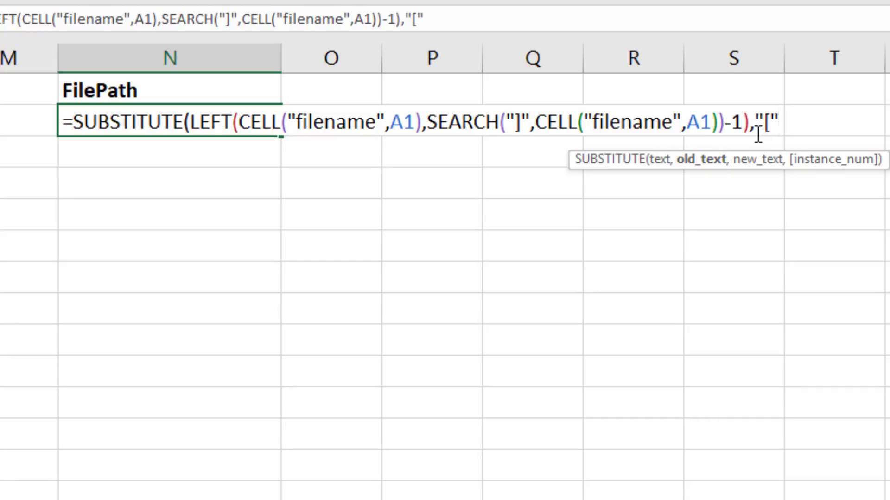
pyautogui.write(',')
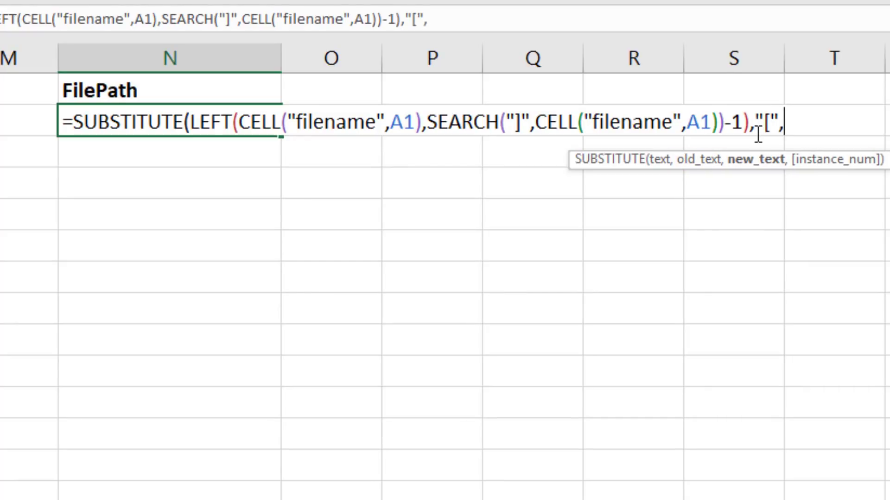
pyautogui.write(' ")')
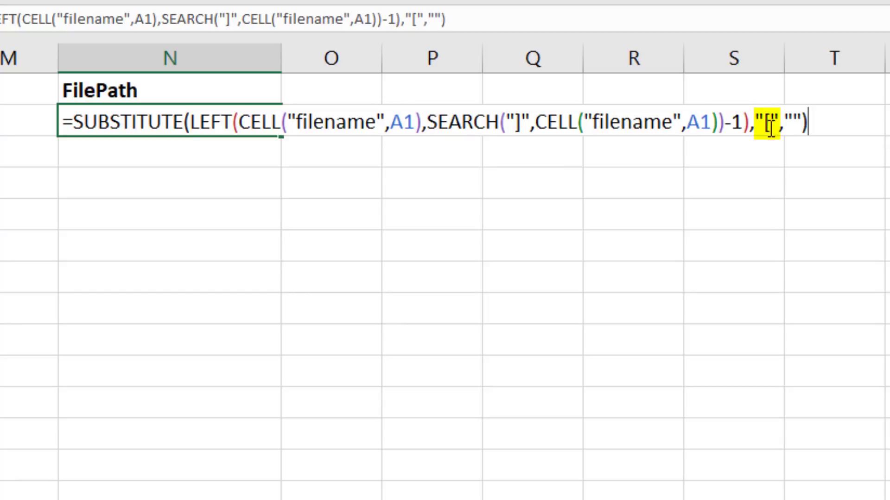
pyautogui.hotkey('ctrl', 'Return')
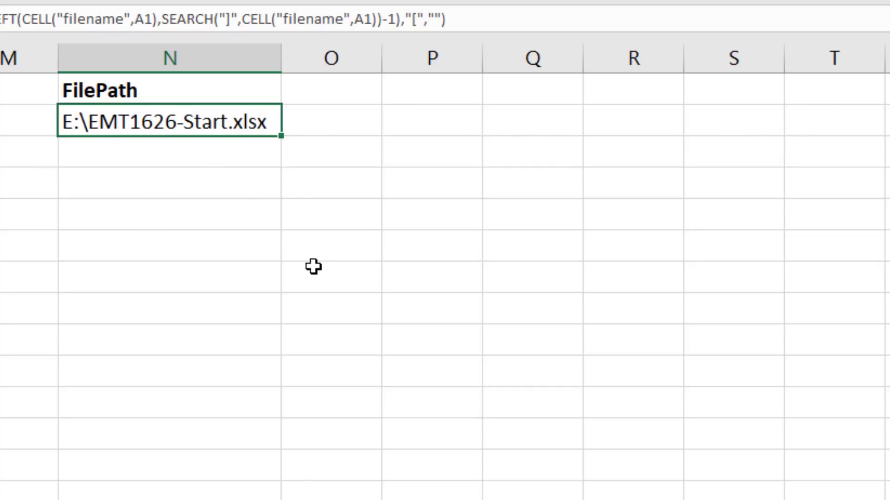
pyautogui.hotkey('ctrl', 's')
pyautogui.press('Down')
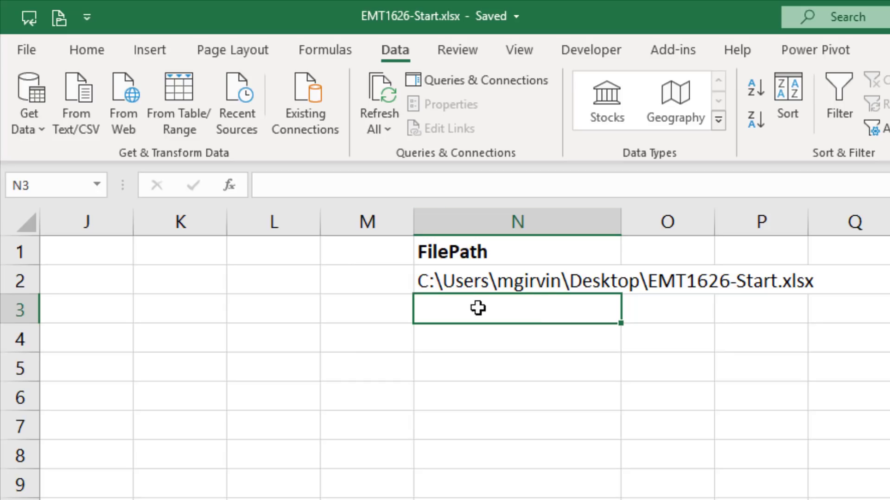
# Name cell N2 FilePath using the Name Box.
pyautogui.click(468, 288)
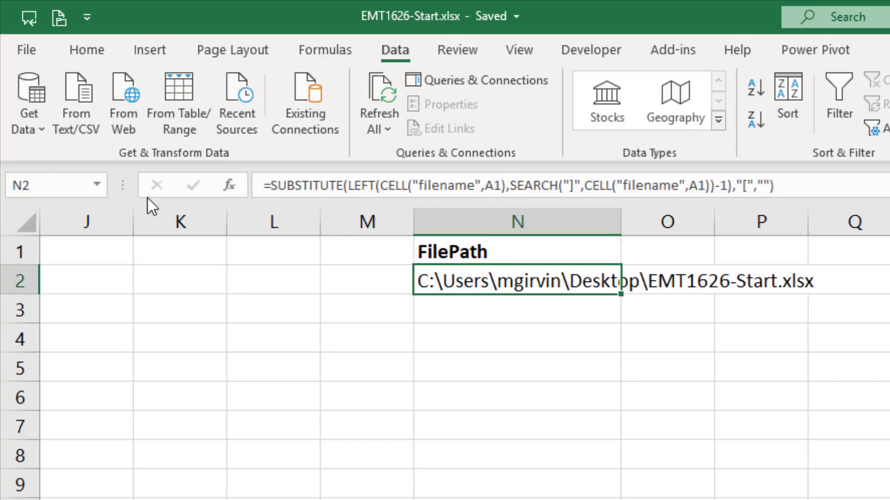
pyautogui.click(66, 183)
pyautogui.write('FilePath')
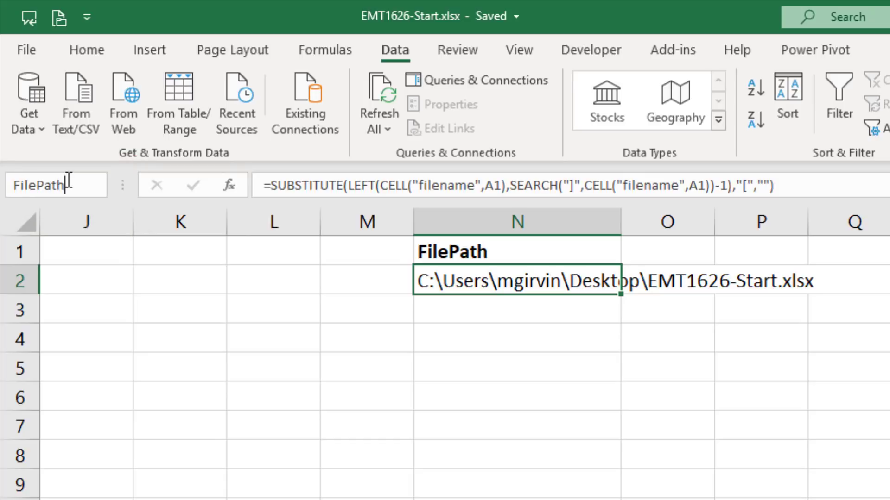
pyautogui.press('Return')
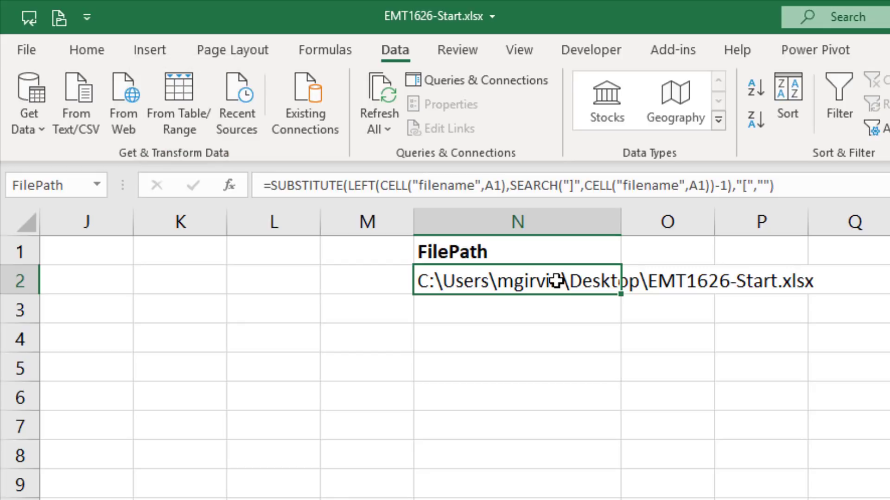
# Load FilePath via From Table/Range and delete the Changed Type and Promoted Headers steps.
pyautogui.click(176, 112)
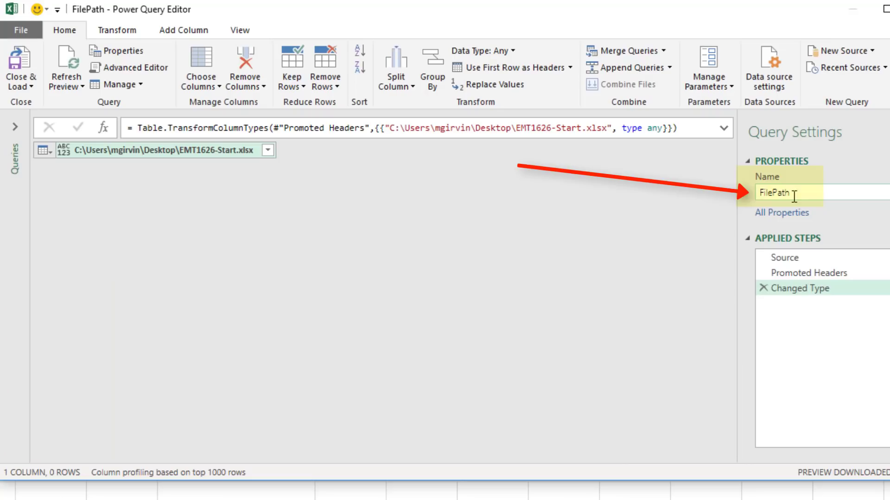
pyautogui.click(763, 289)
pyautogui.click(763, 273)
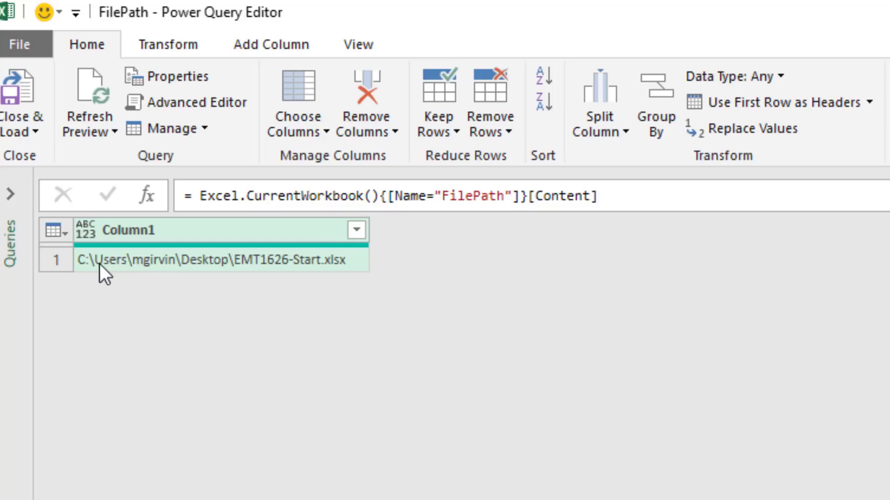
# Append {0}[Column1] to the FilePath query formula so it returns the path as text.
pyautogui.rightClick(280, 261)
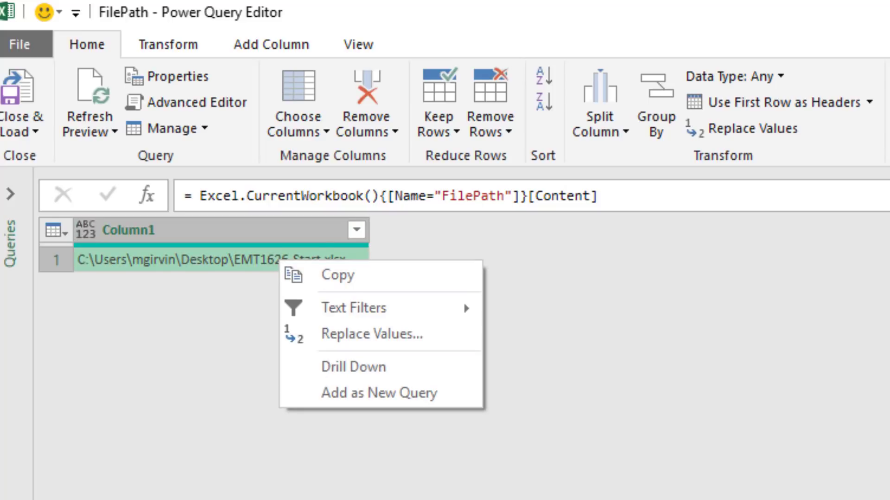
pyautogui.press('Escape')
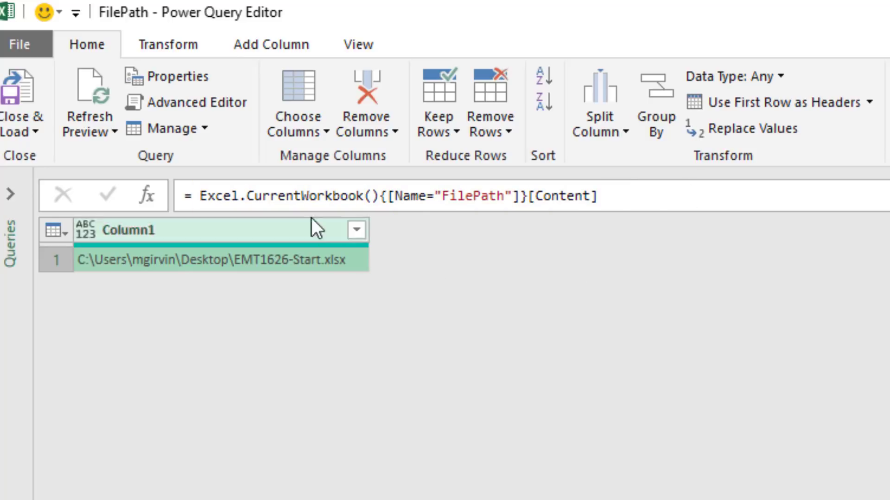
pyautogui.click(653, 204)
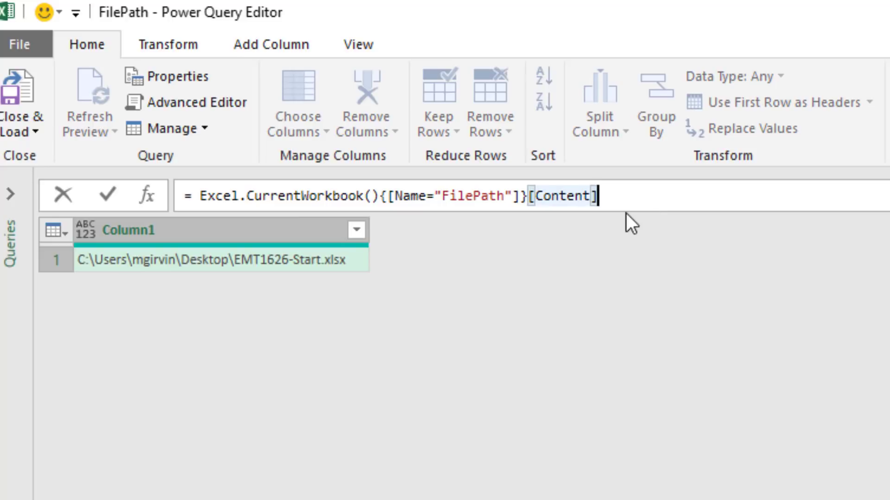
pyautogui.write('{')
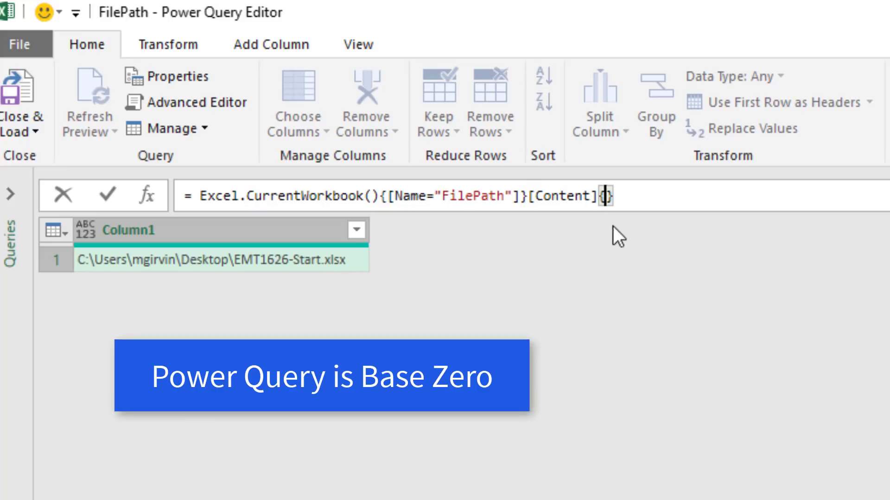
pyautogui.write('0')
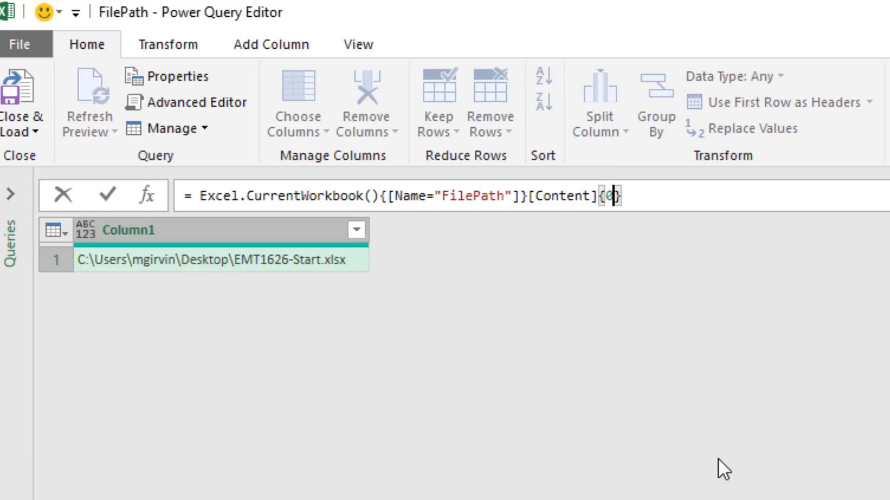
pyautogui.press('Return')
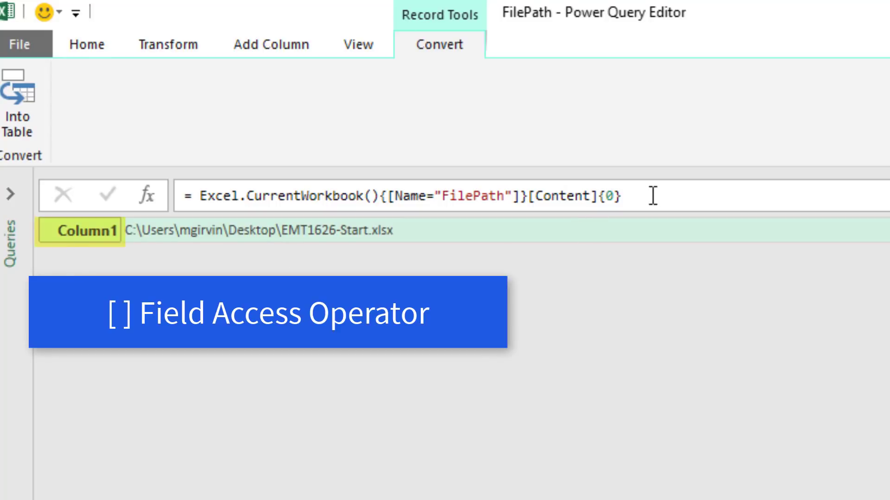
pyautogui.click(644, 206)
pyautogui.write('[Colum')
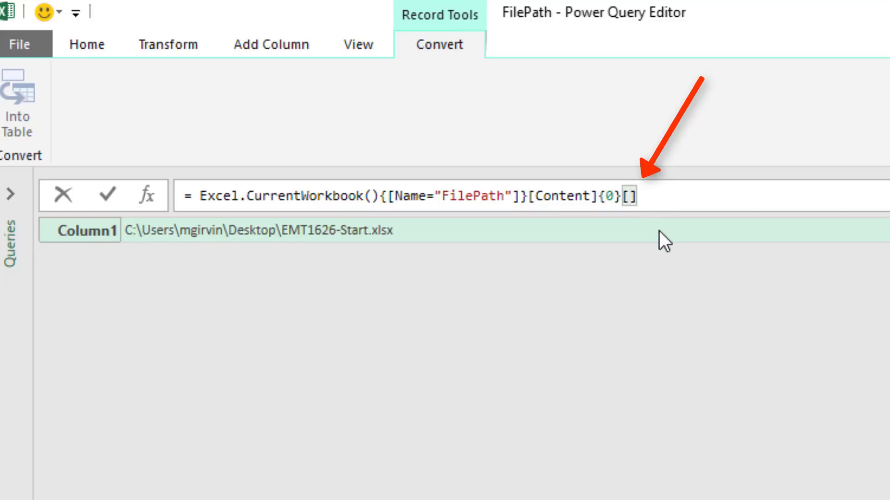
pyautogui.write('n1')
pyautogui.press('Return')
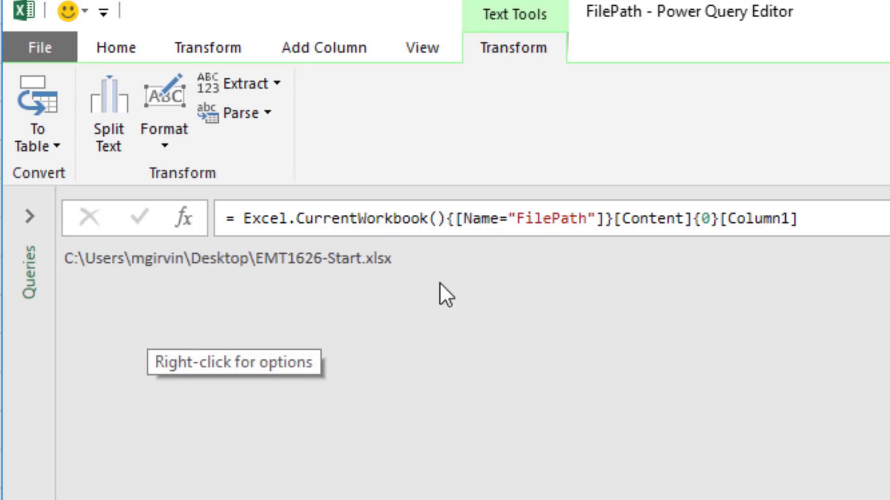
pyautogui.click(29, 217)
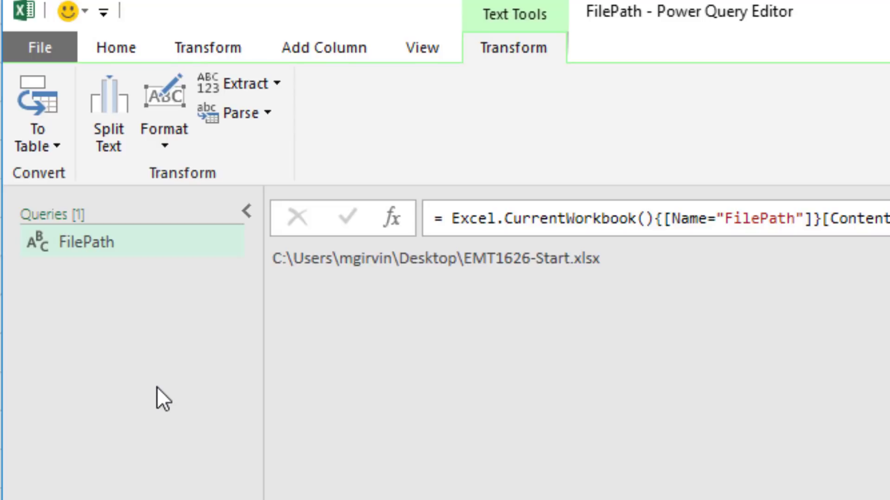
# Wrap the FilePath formula in File.Contents() to return EMT1626-Start.xlsx as a binary.
pyautogui.click(443, 218)
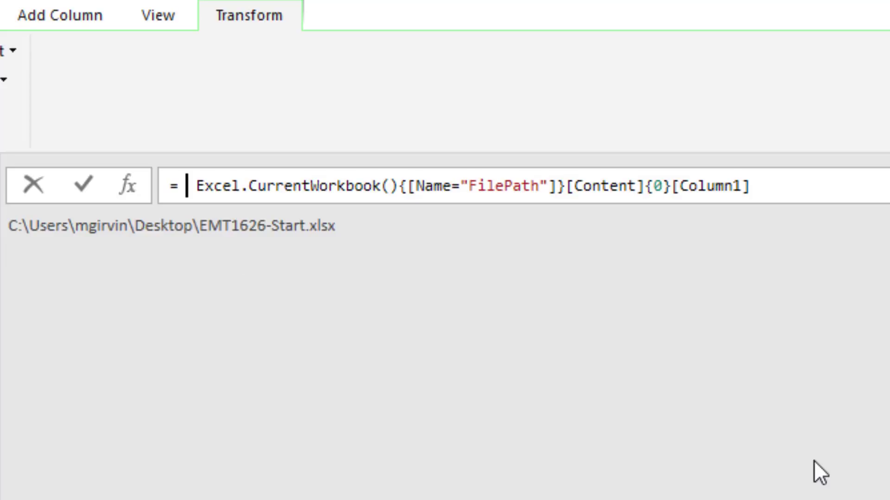
pyautogui.write('File.')
pyautogui.write('Con')
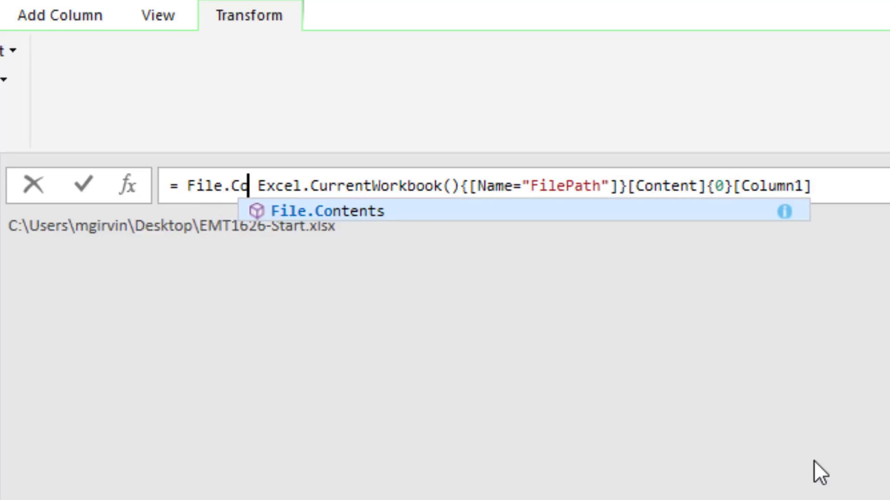
pyautogui.press('Tab')
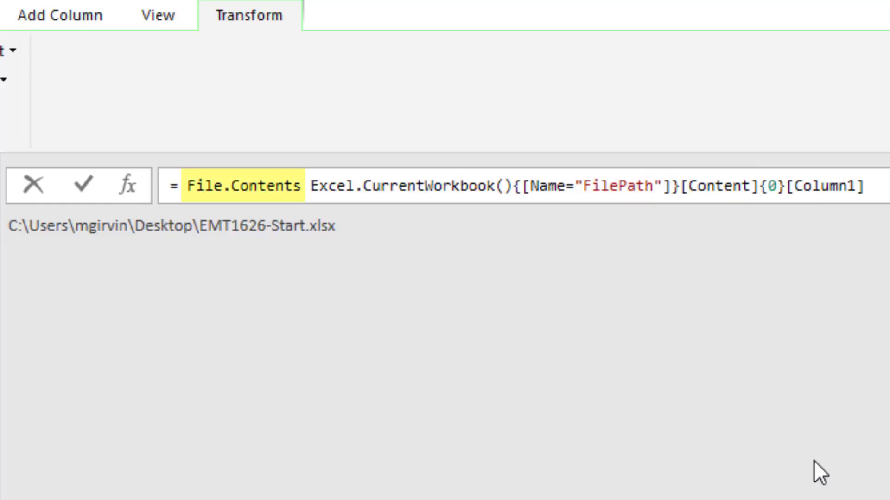
pyautogui.write('(')
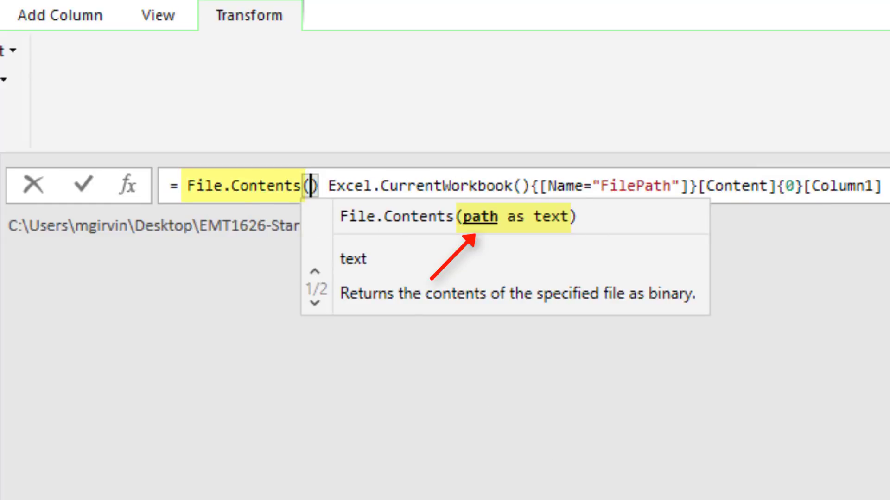
pyautogui.press('Delete')
pyautogui.press('Delete')
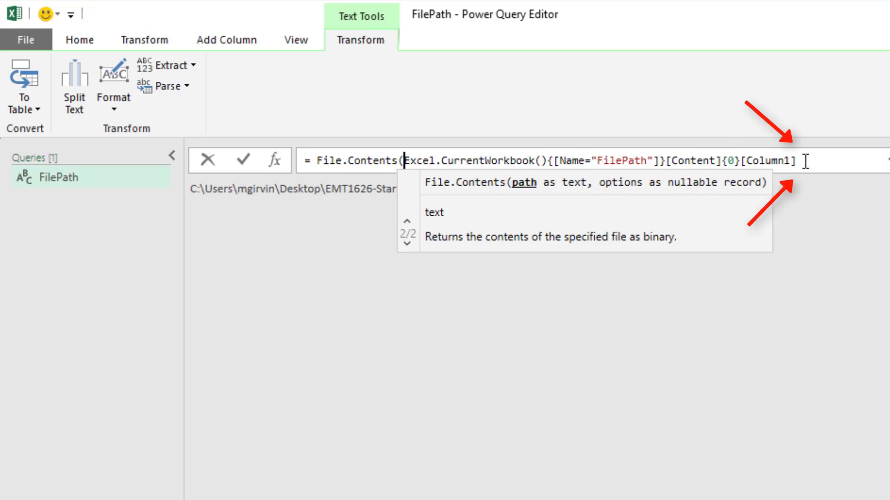
pyautogui.click(880, 192)
pyautogui.write(')')
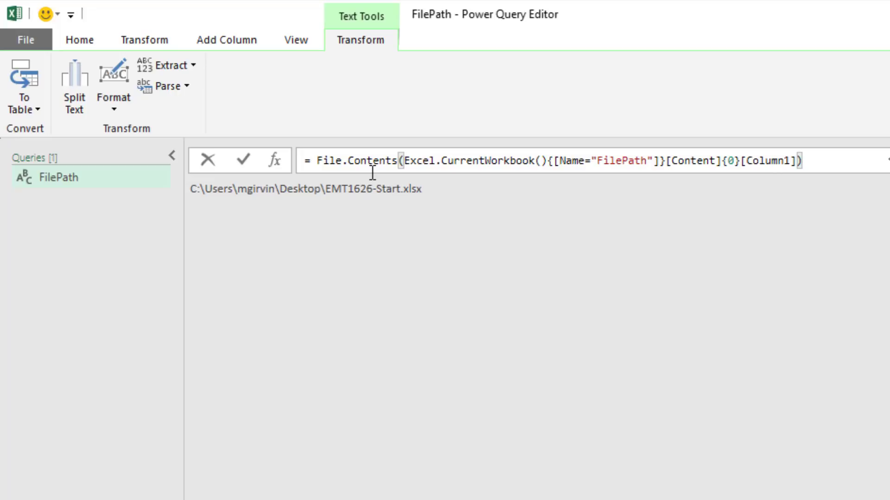
pyautogui.press('Return')
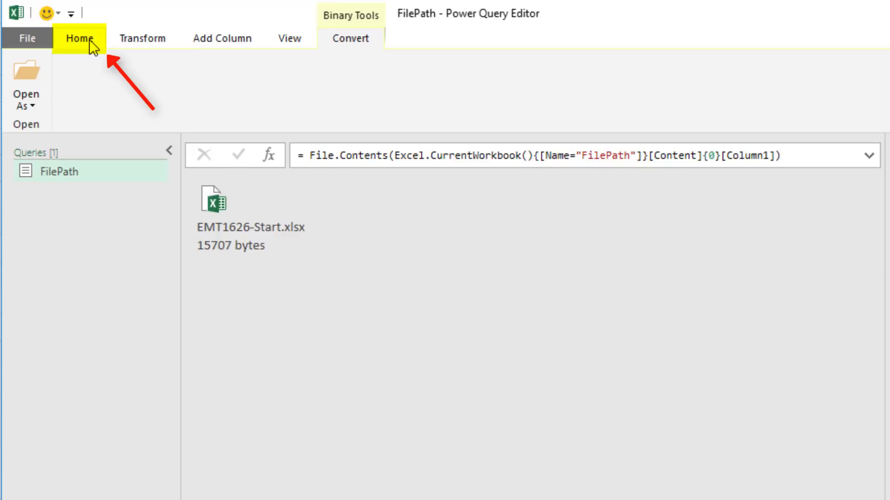
# Set the FilePath query to load as a connection only.
pyautogui.click(88, 40)
pyautogui.click(40, 103)
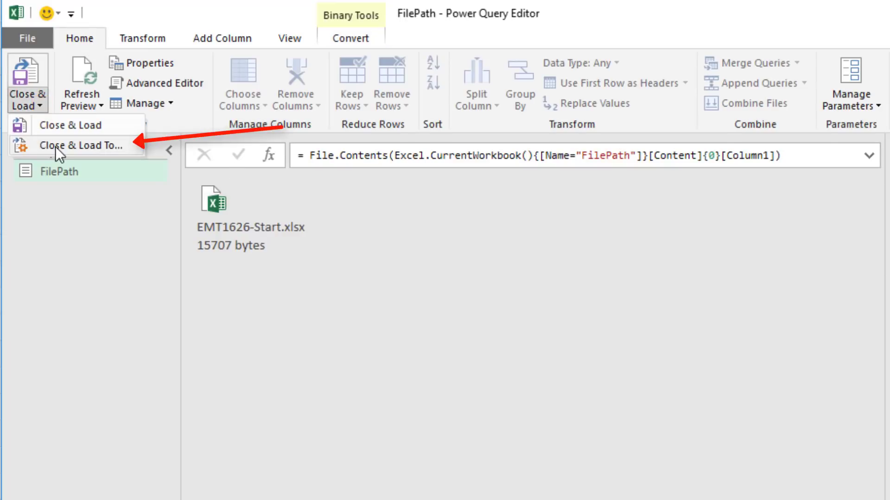
pyautogui.click(54, 147)
pyautogui.click(635, 307)
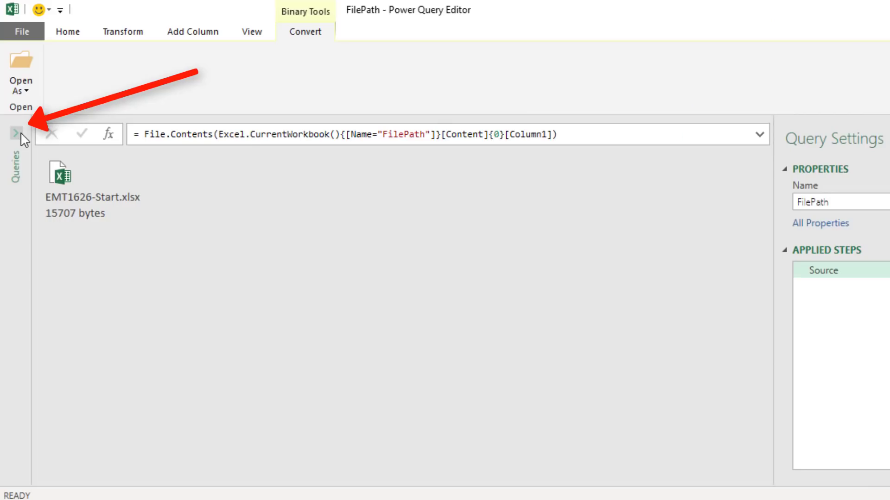
# Create a reference to FilePath and rename the new query AppendedSheets.
pyautogui.click(21, 134)
pyautogui.rightClick(48, 151)
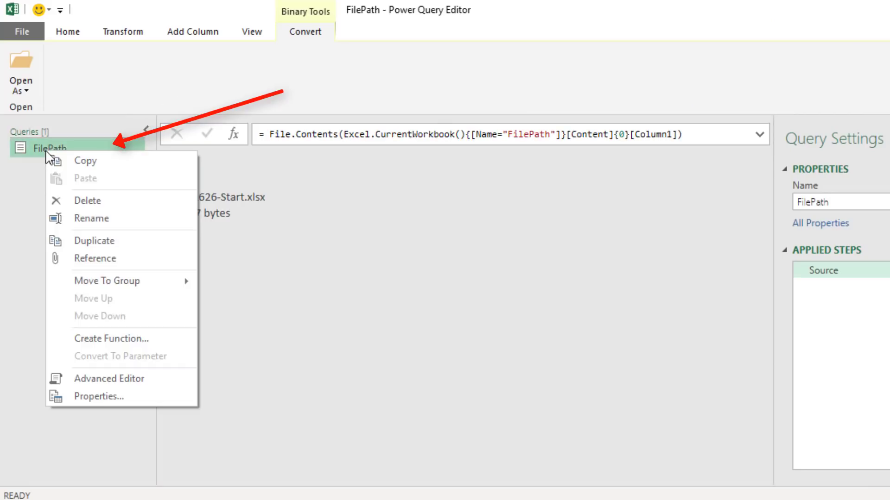
pyautogui.click(95, 259)
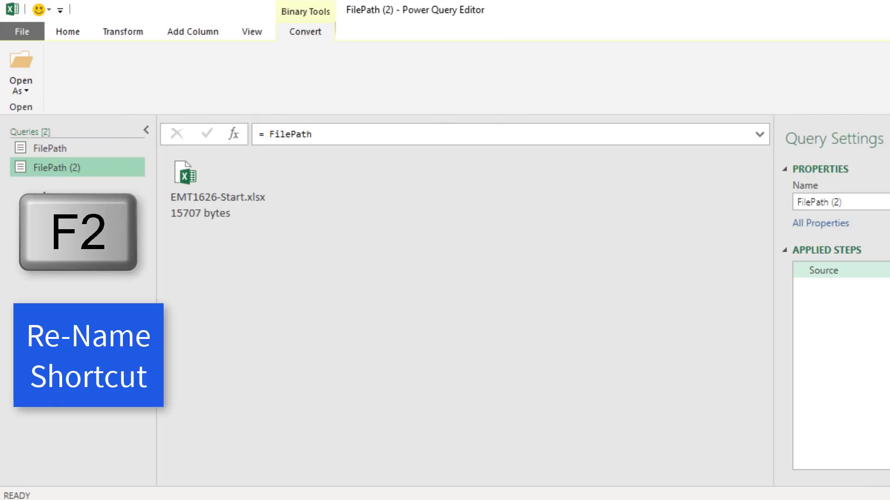
pyautogui.press('F2')
pyautogui.write('AppendedSheets')
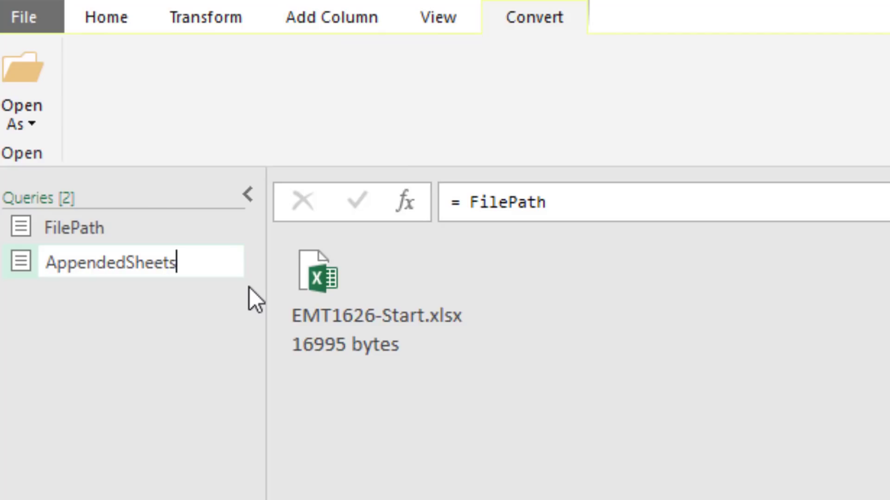
pyautogui.press('Return')
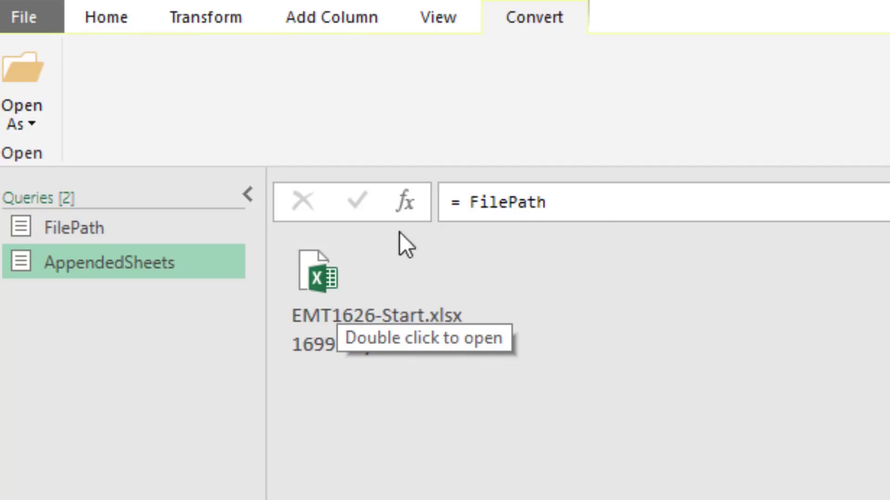
# Change the AppendedSheets source formula to = Excel.Workbook(FilePath) to list the workbook's sheets and names.
pyautogui.click(466, 202)
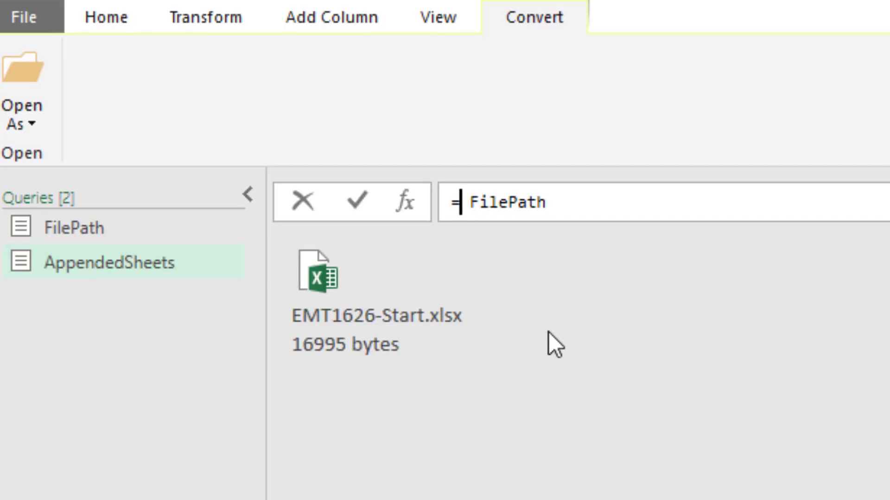
pyautogui.write('Excel.W')
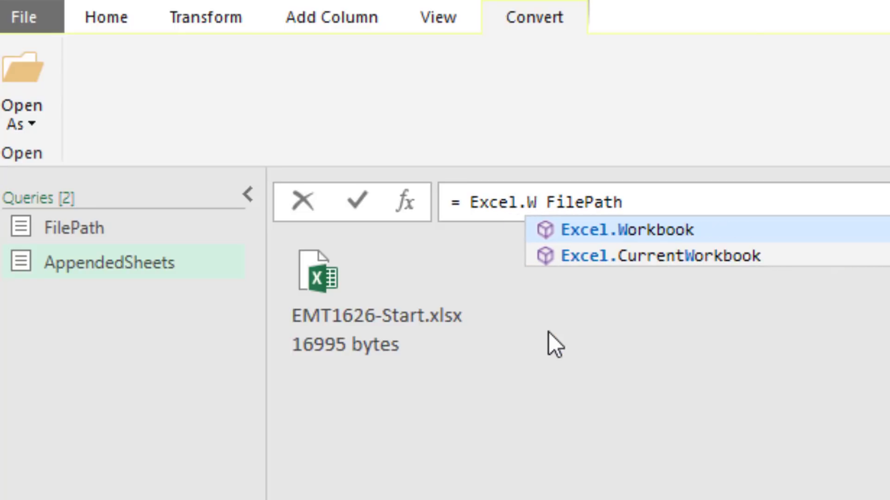
pyautogui.press('Tab')
pyautogui.write('(')
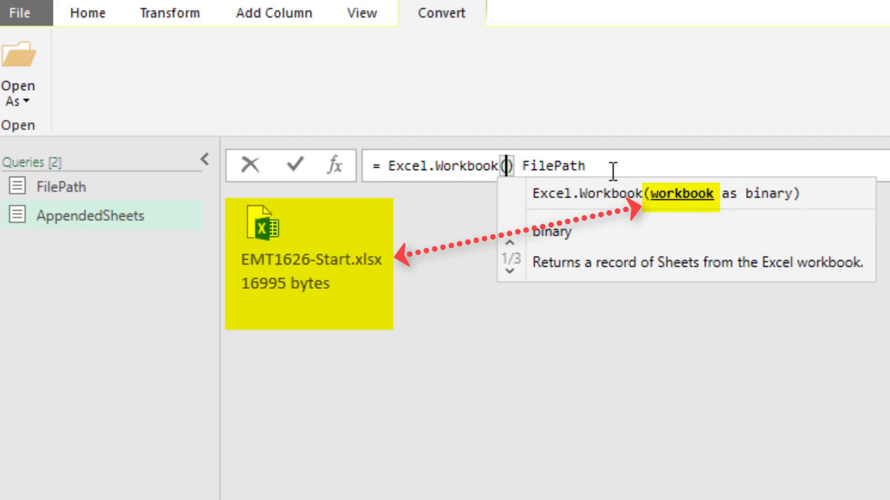
pyautogui.press('Delete')
pyautogui.press('Delete')
pyautogui.press('Escape')
pyautogui.write(')')
pyautogui.press('Return')
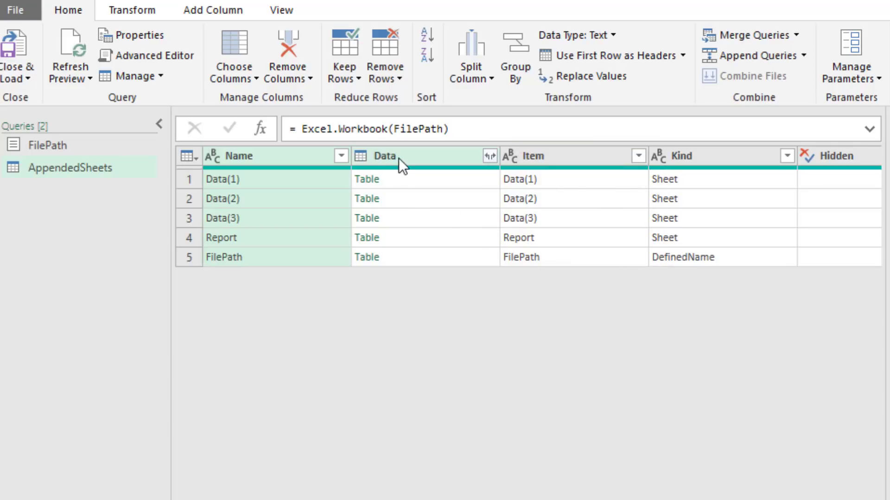
# Change the formula to Excel.Workbook(FilePath,true) and check Data(1) and Data(2) now show Date, Sales, Product headers.
pyautogui.click(414, 179)
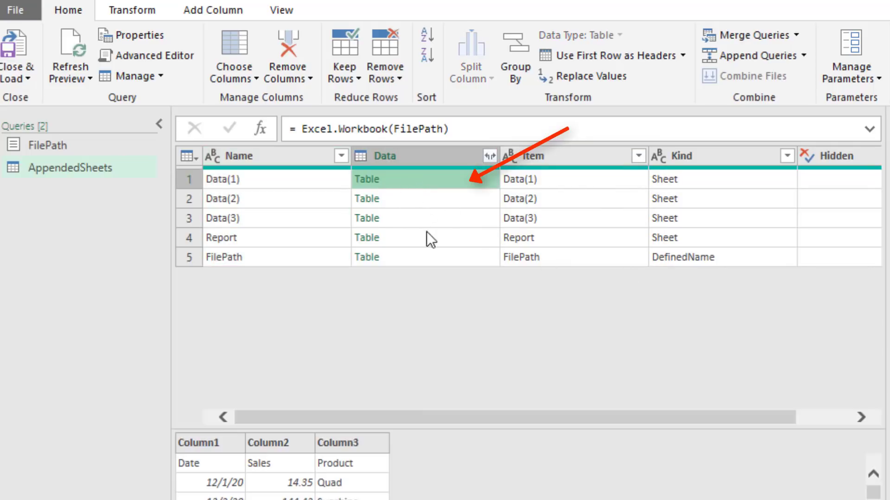
pyautogui.click(427, 198)
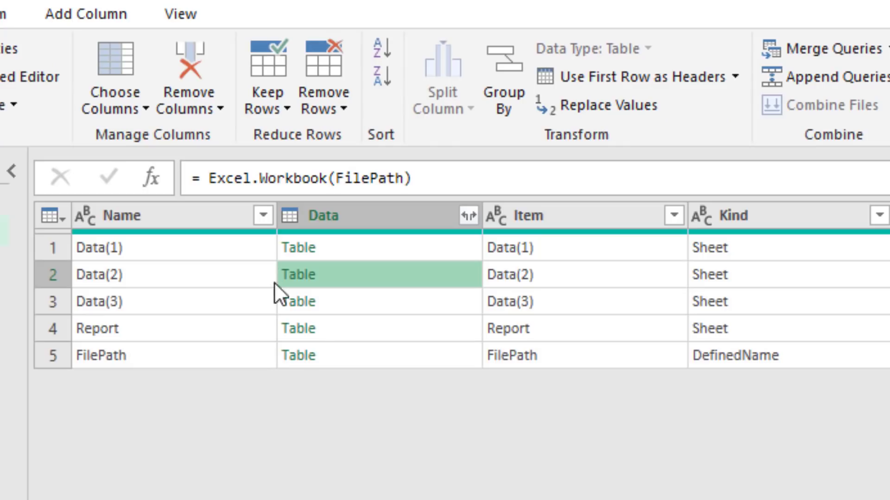
pyautogui.click(403, 178)
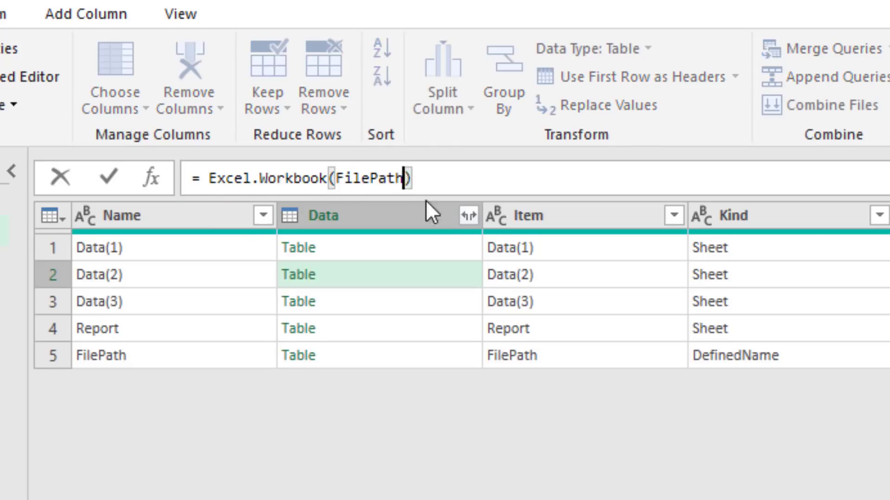
pyautogui.write(',')
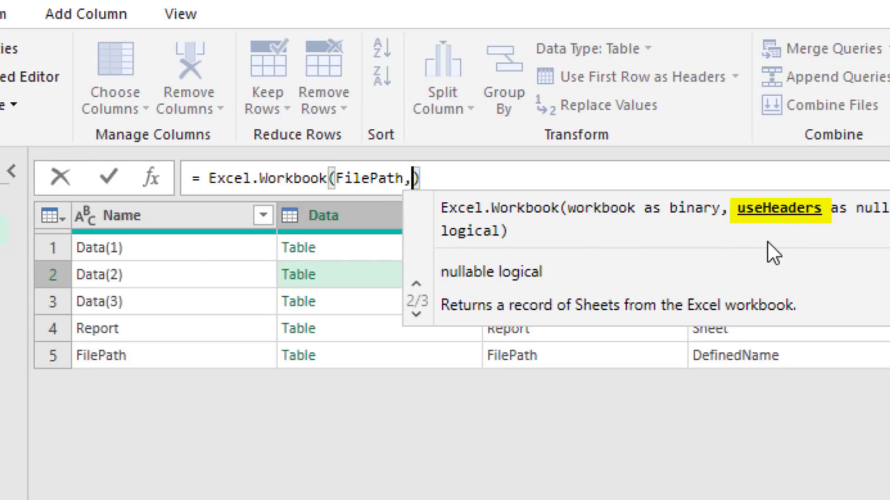
pyautogui.write('true')
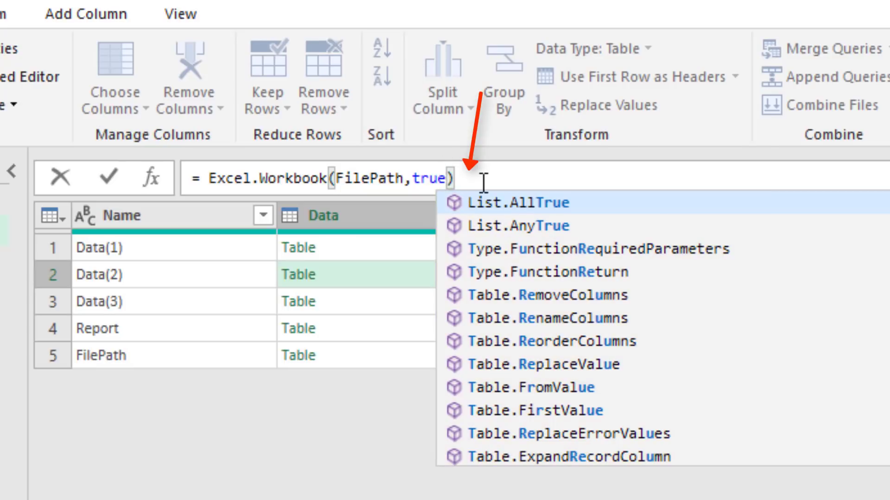
pyautogui.press('Return')
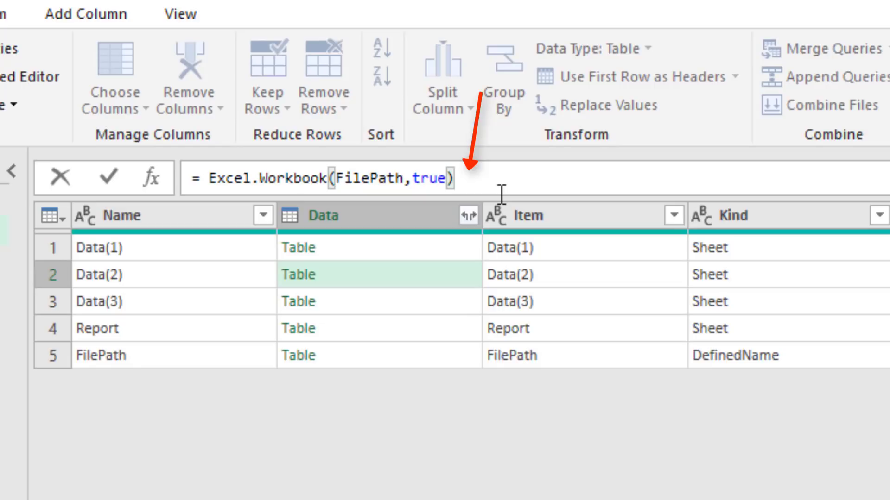
pyautogui.press('Return')
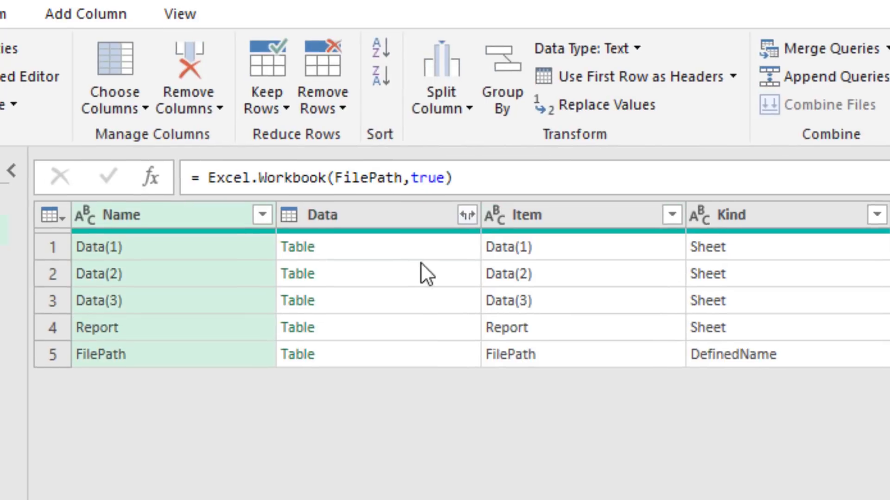
pyautogui.click(417, 248)
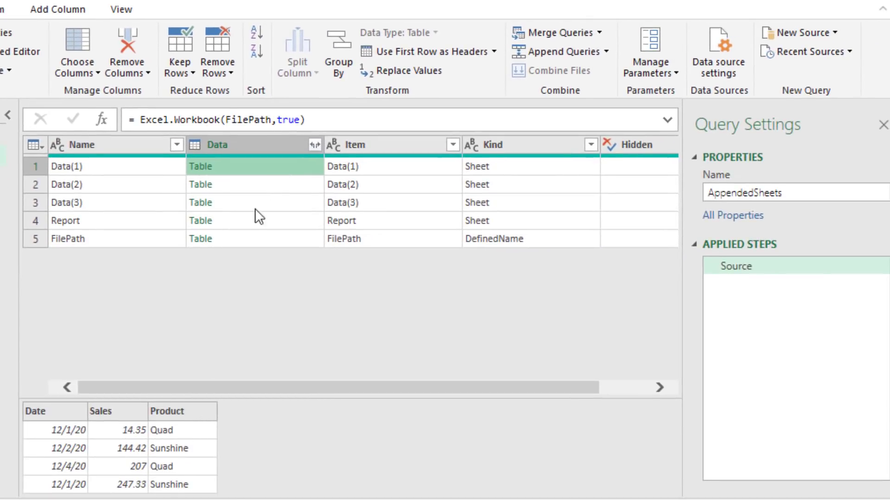
pyautogui.click(261, 182)
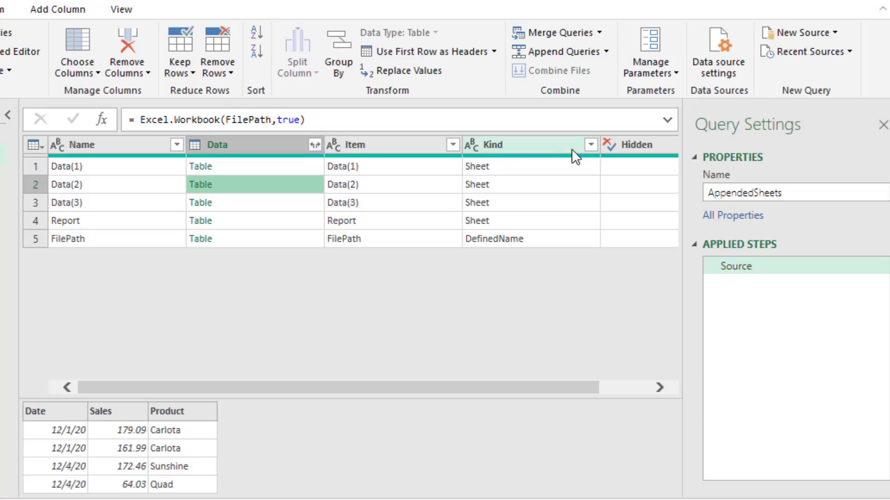
# Filter the Kind column to exclude the DefinedName rows, keeping only sheets.
pyautogui.click(590, 145)
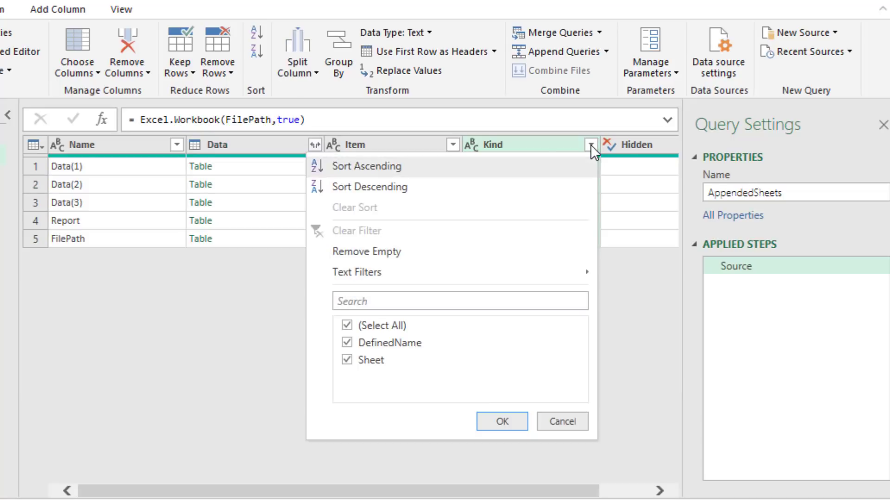
pyautogui.click(347, 343)
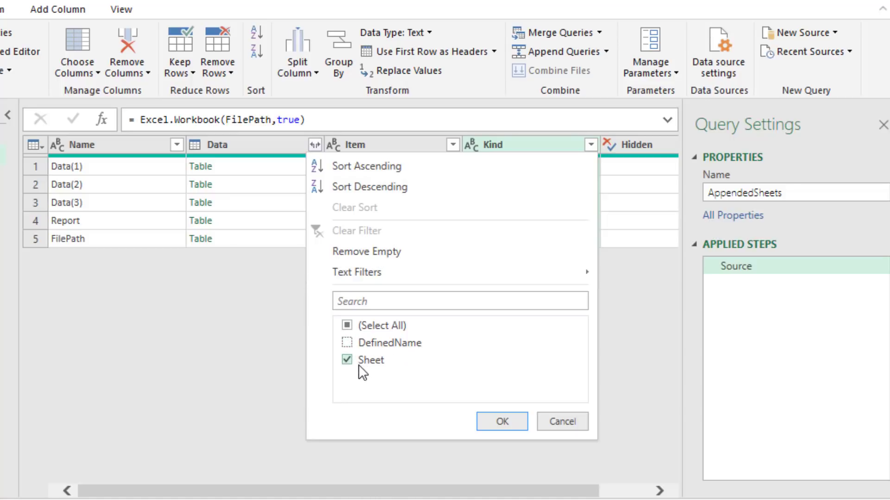
pyautogui.click(502, 422)
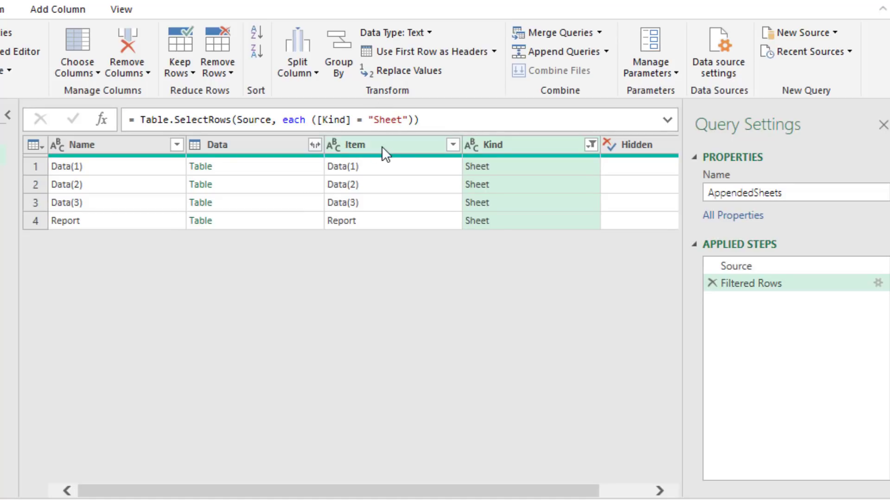
# Filter the Item column to exclude the Report sheet, leaving Data(1), Data(2) and Data(3).
pyautogui.click(452, 144)
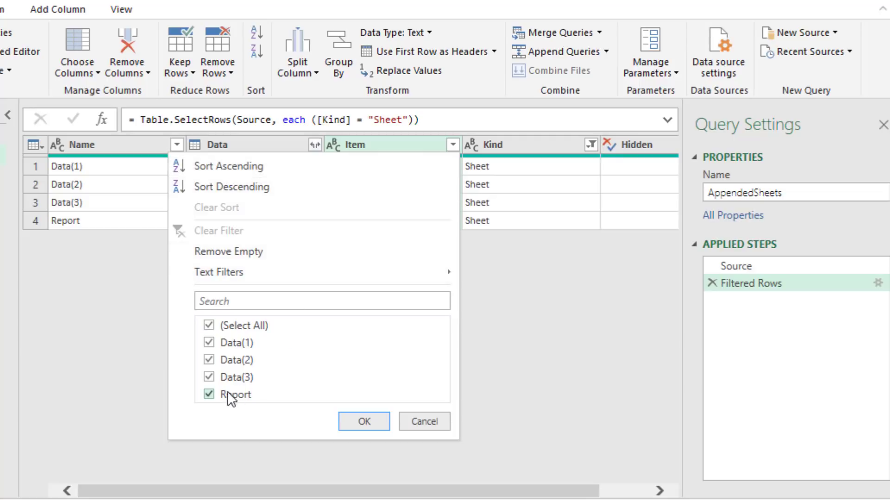
pyautogui.click(217, 397)
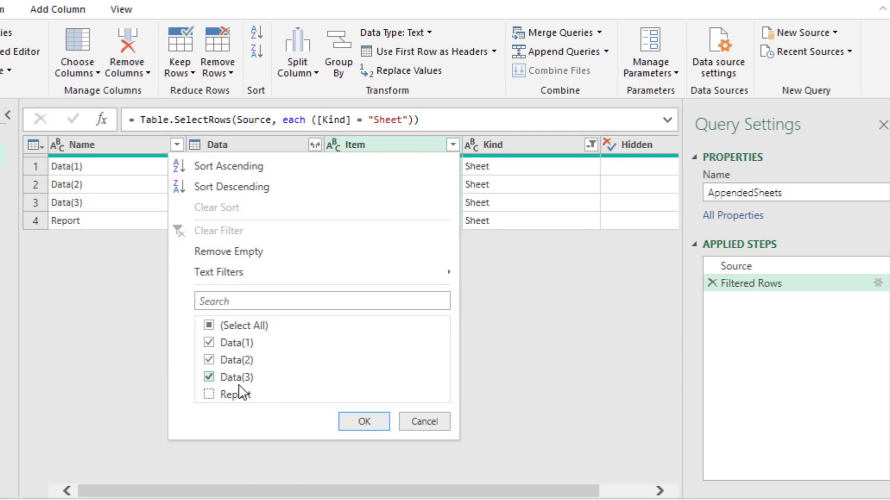
pyautogui.click(352, 423)
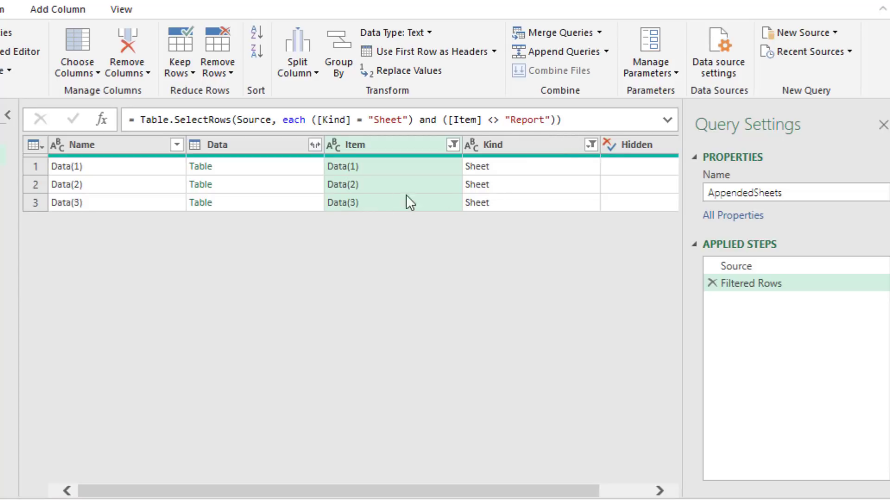
# Preview the filtered Data(1) table, then bring up the Close & Load options.
pyautogui.click(259, 166)
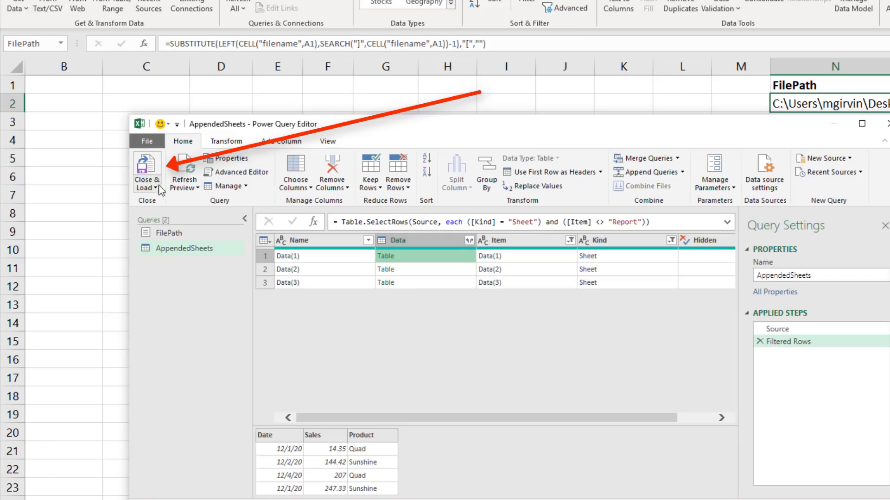
pyautogui.click(155, 188)
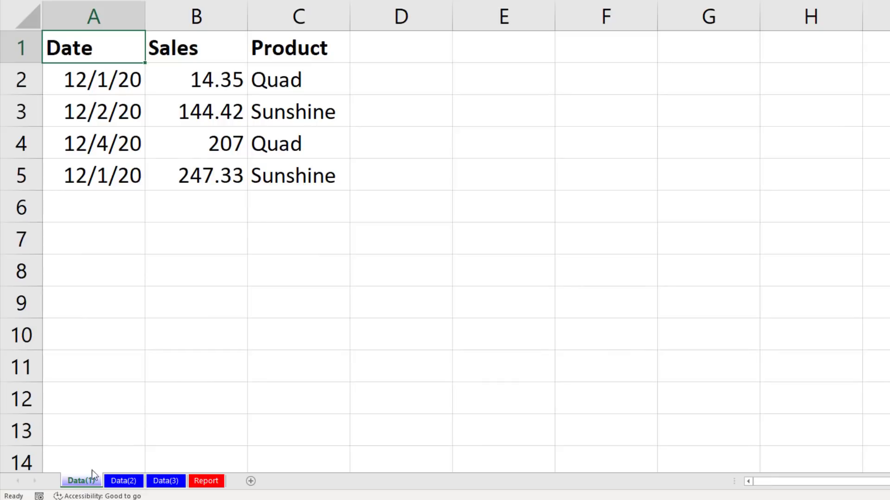
# Add a 12/12/19, 500, Sunshine row to Data(1), save, and confirm it appears in AppendedSheets' preview.
pyautogui.click(102, 209)
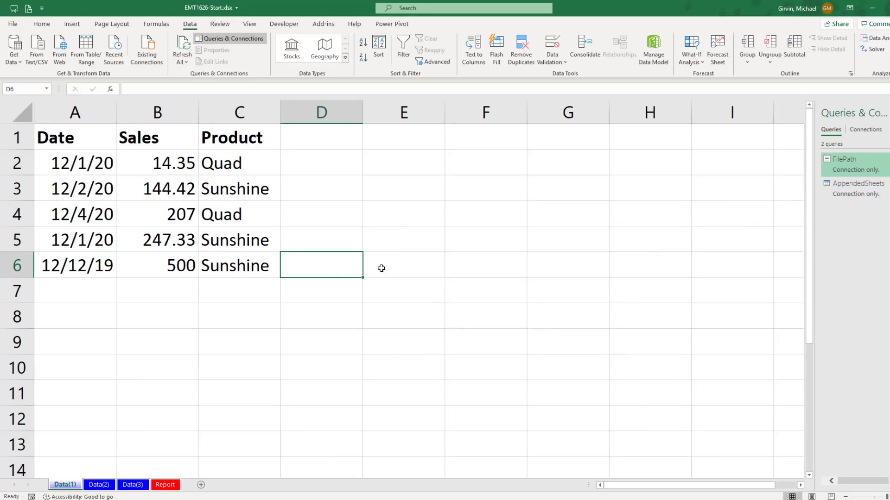
pyautogui.hotkey('ctrl', 's')
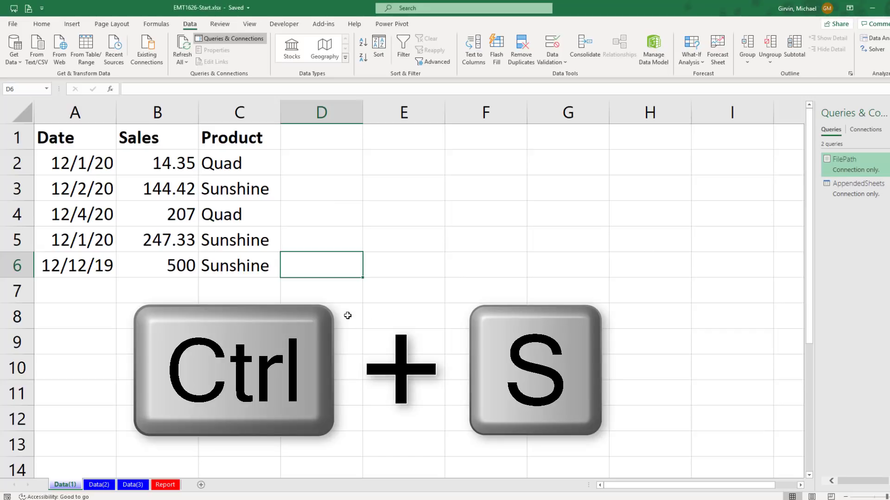
pyautogui.doubleClick(840, 187)
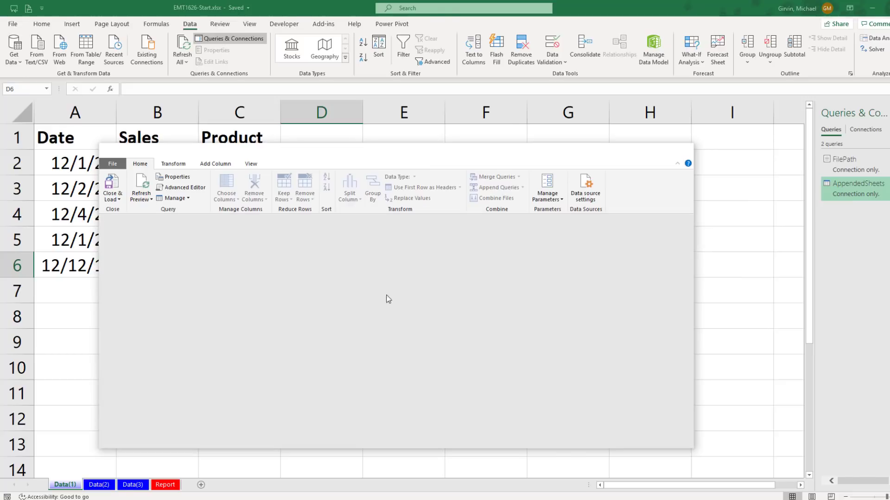
pyautogui.click(264, 253)
pyautogui.scroll(-1, 232, 397)
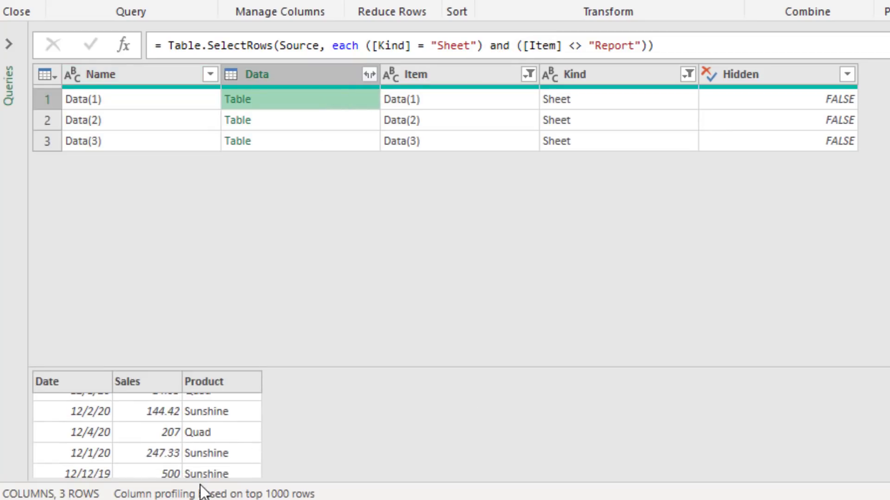
pyautogui.scroll(-1, 93, 470)
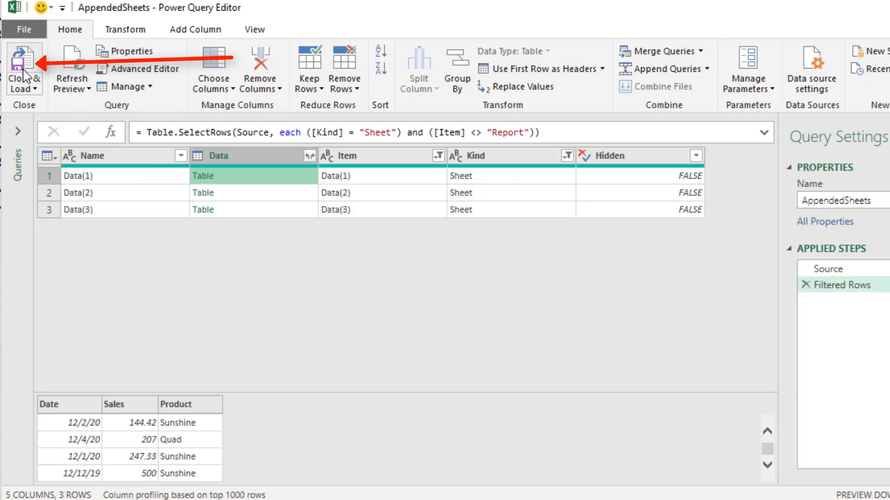
# Clear the 12/12/19 record from A6:C6 on Data(1), then check AppendedSheets' preview shows a null row.
pyautogui.click(20, 76)
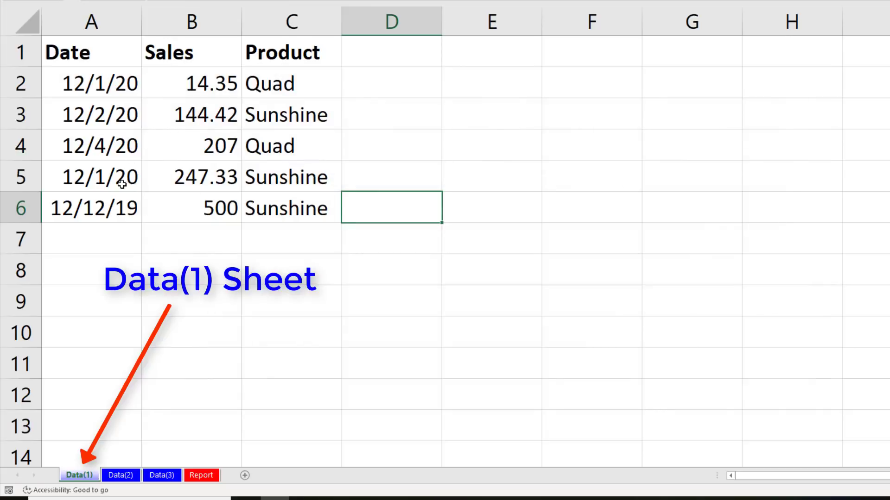
pyautogui.moveTo(93, 208); pyautogui.dragTo(266, 207)
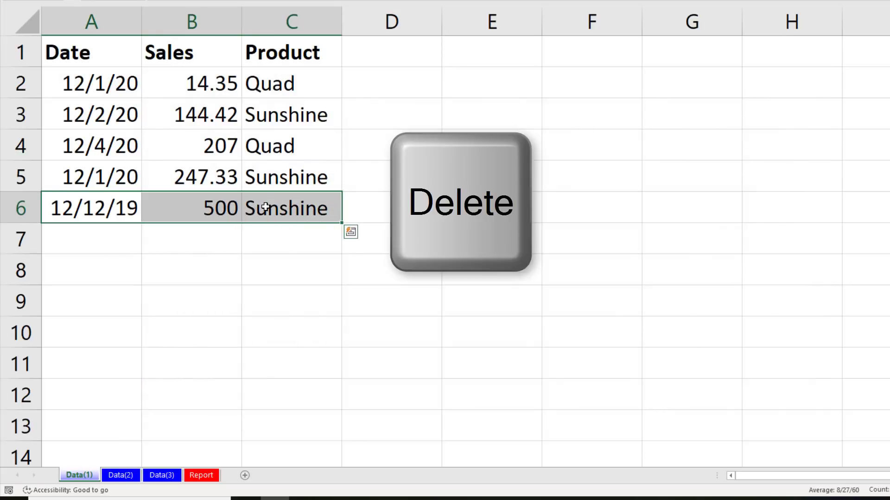
pyautogui.press('Delete')
pyautogui.click(91, 53)
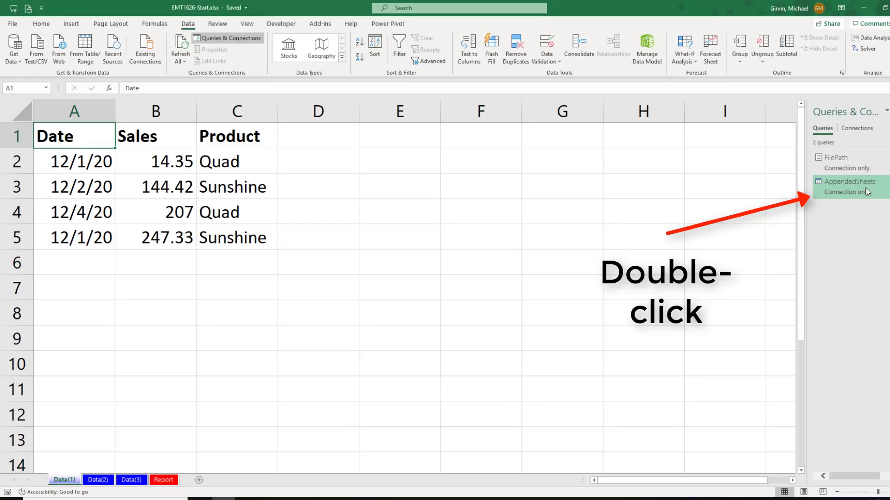
pyautogui.doubleClick(850, 185)
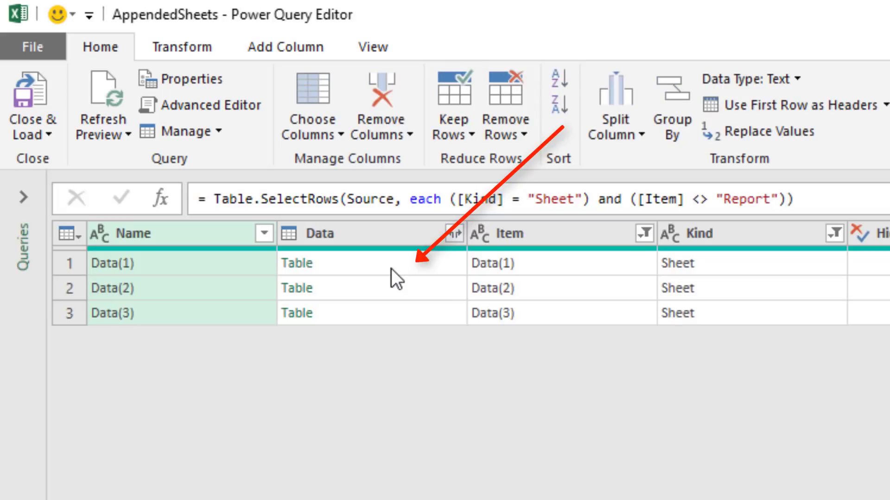
pyautogui.click(391, 269)
pyautogui.scroll(-1, 204, 464)
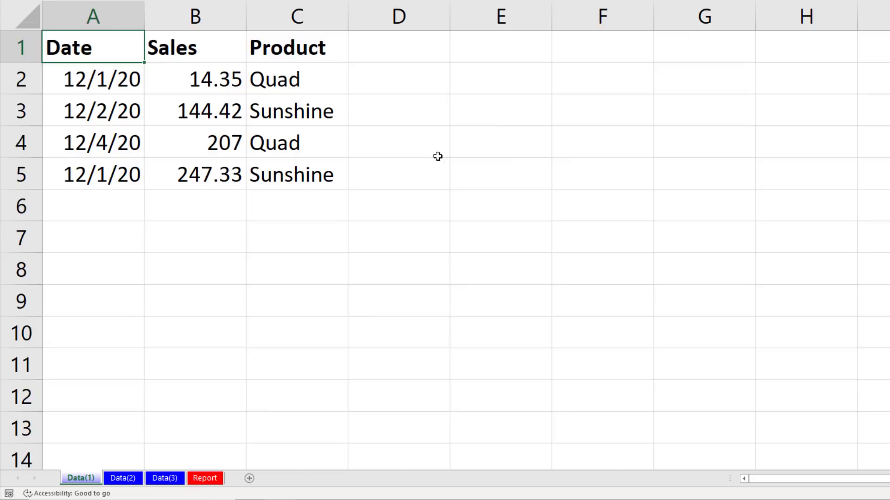
# Enter *Note in cell E3 of Data(1), save, and preview Data(1) showing the extra Column4 and Column5.
pyautogui.click(500, 106)
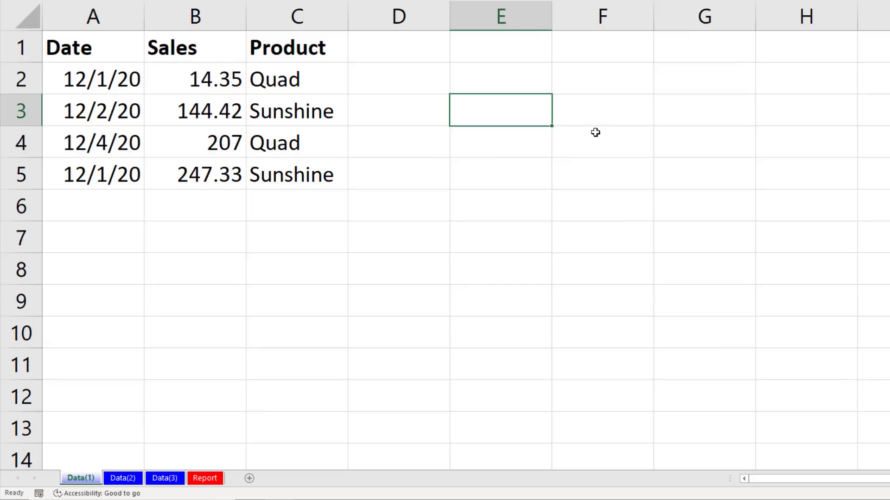
pyautogui.write('*Note')
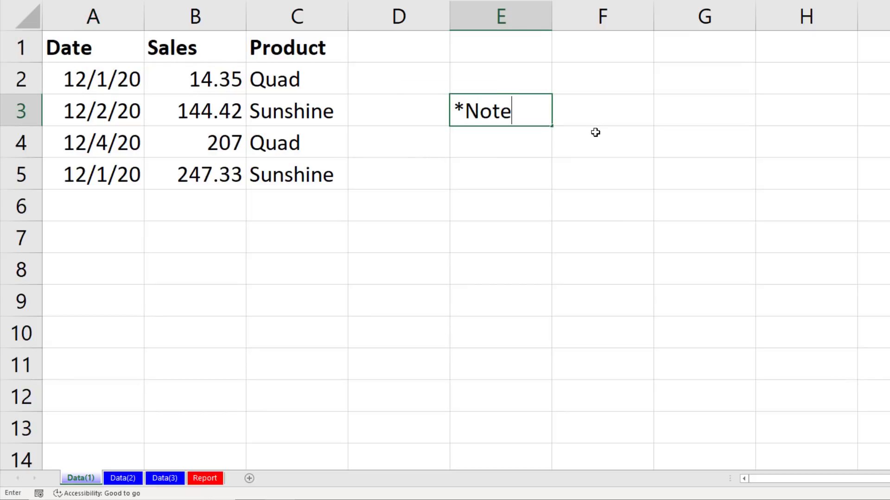
pyautogui.hotkey('ctrl', 'Return')
pyautogui.hotkey('ctrl', 's')
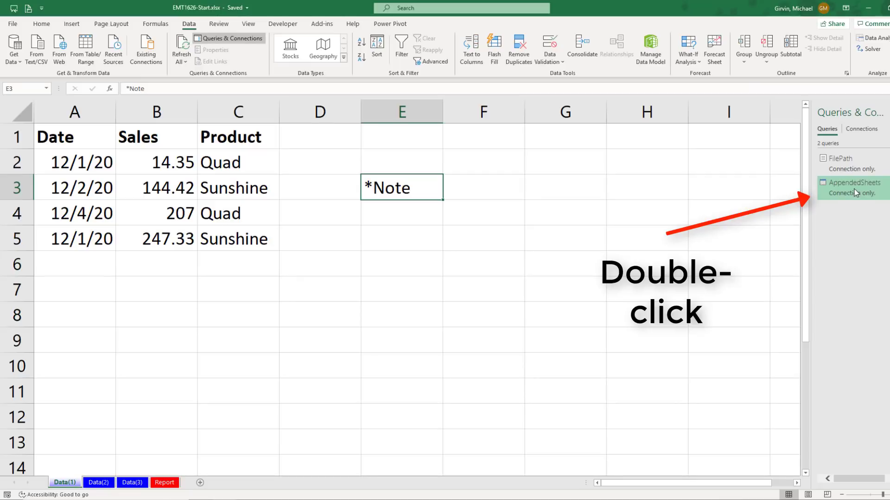
pyautogui.doubleClick(851, 192)
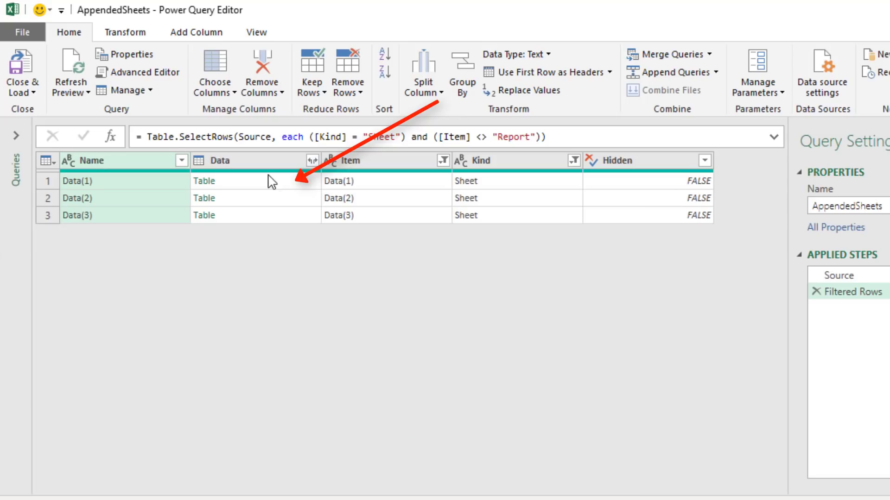
pyautogui.click(270, 181)
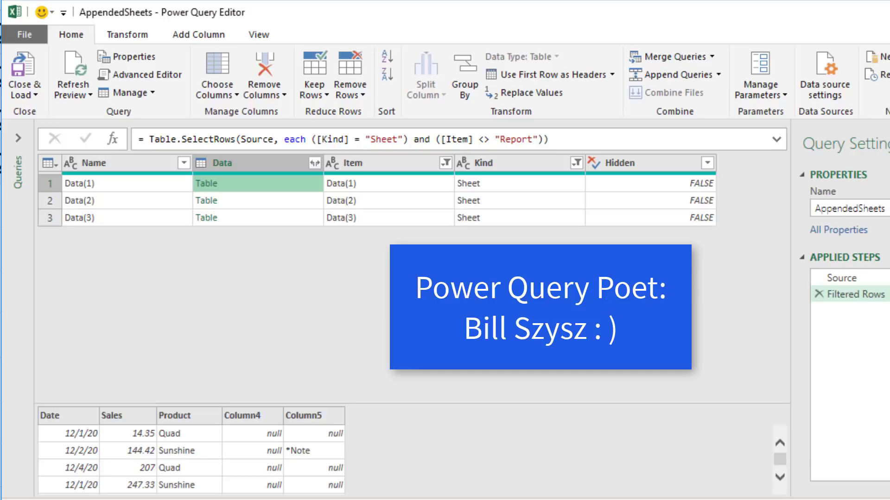
# Define a custom column RemoveFieldsWithColumn with the formula = Table.ColumnNames([Data]).
pyautogui.click(180, 38)
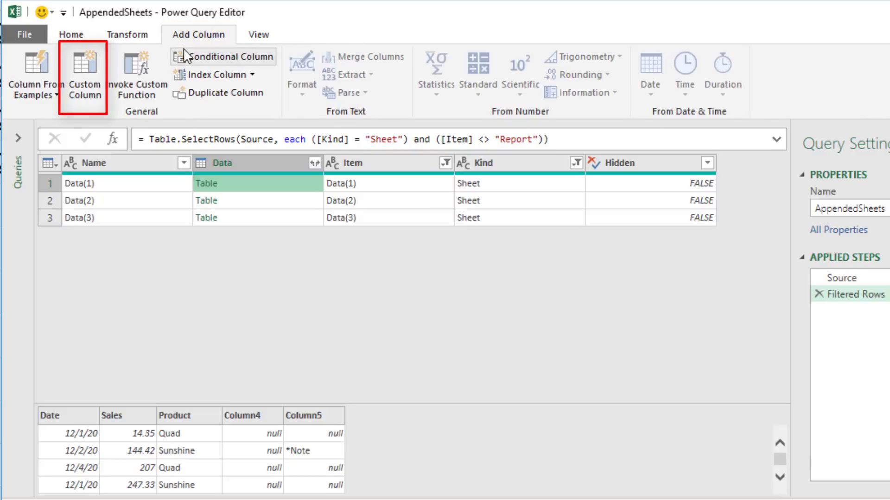
pyautogui.click(84, 88)
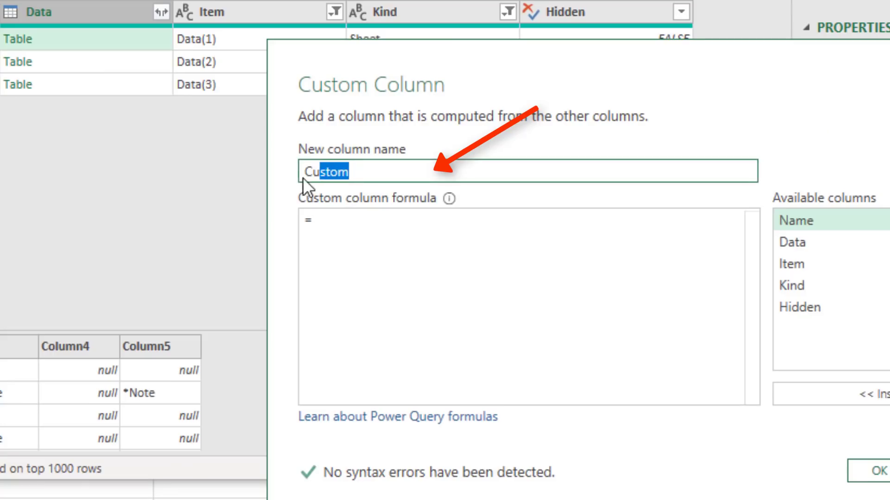
pyautogui.write('RemoveFieldsWithColumn')
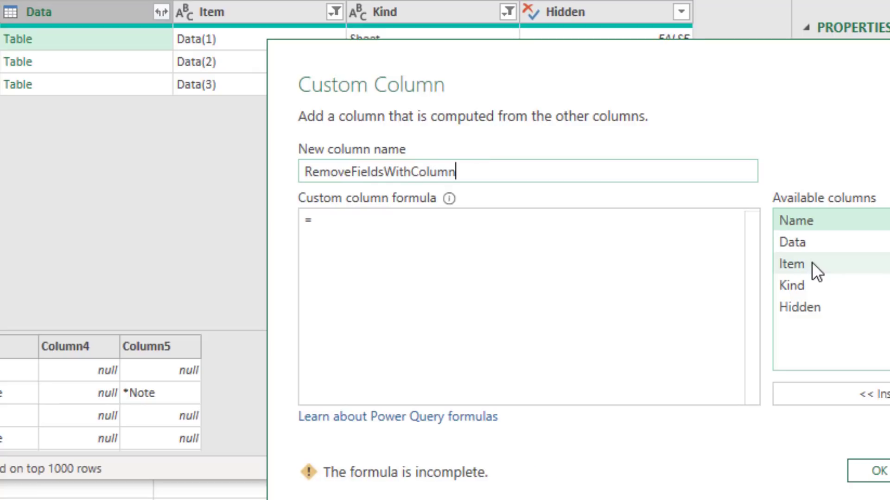
pyautogui.click(434, 246)
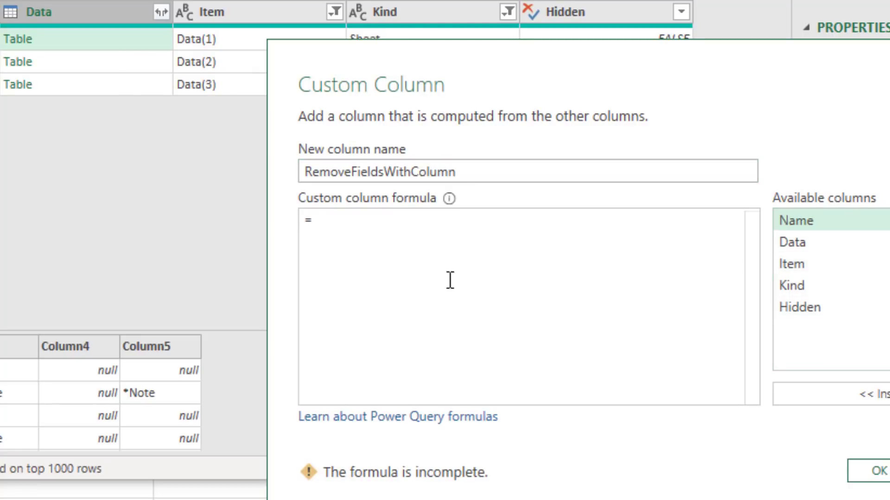
pyautogui.write('Tabel.')
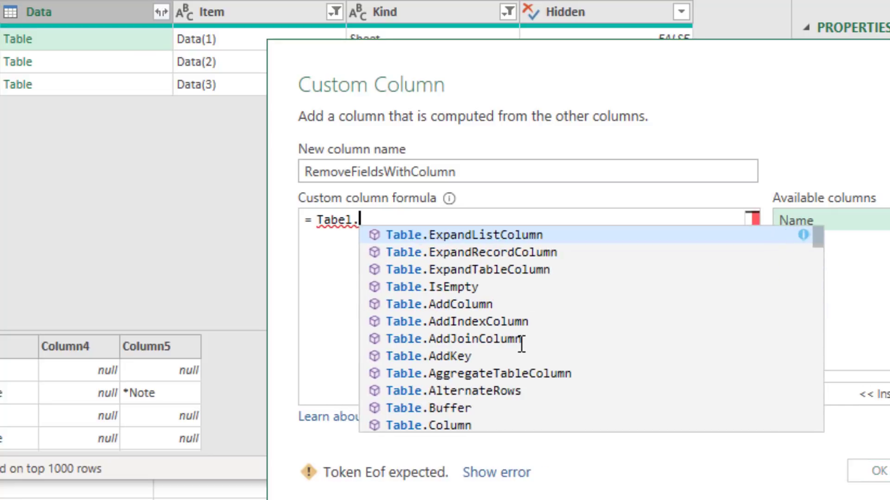
pyautogui.write('C')
pyautogui.press('Down')
pyautogui.press('Tab')
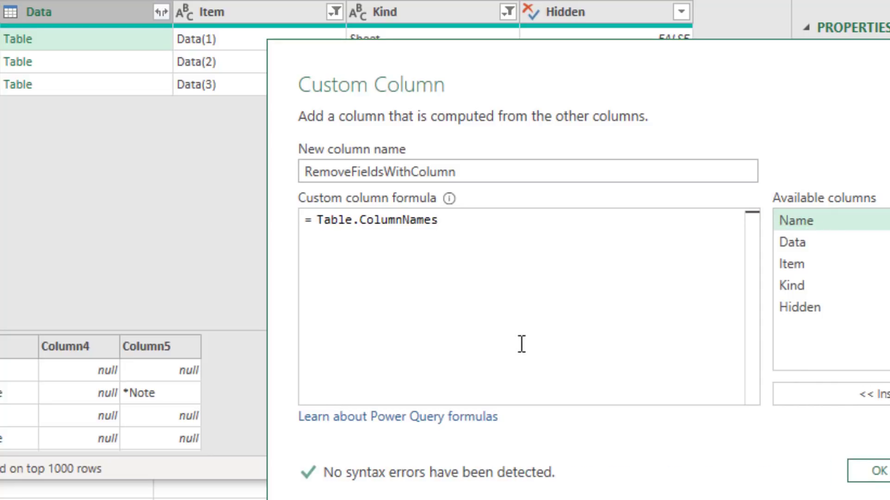
pyautogui.write('(')
pyautogui.click(796, 246)
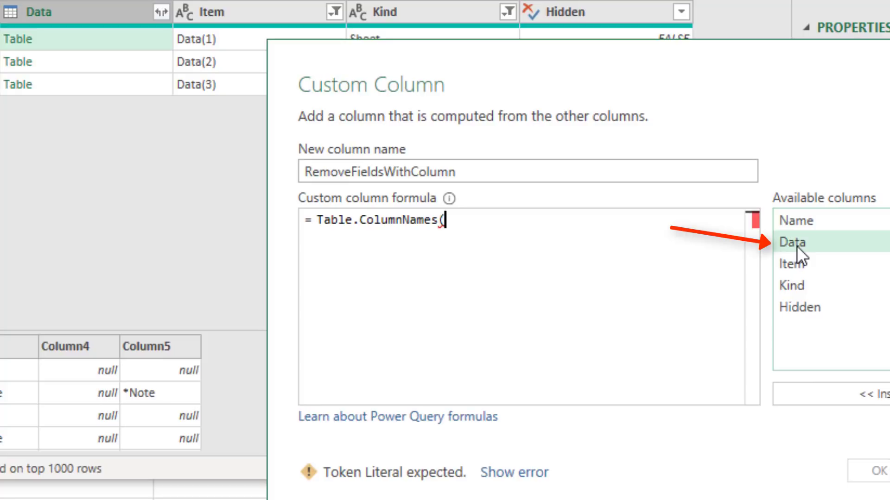
pyautogui.doubleClick(793, 244)
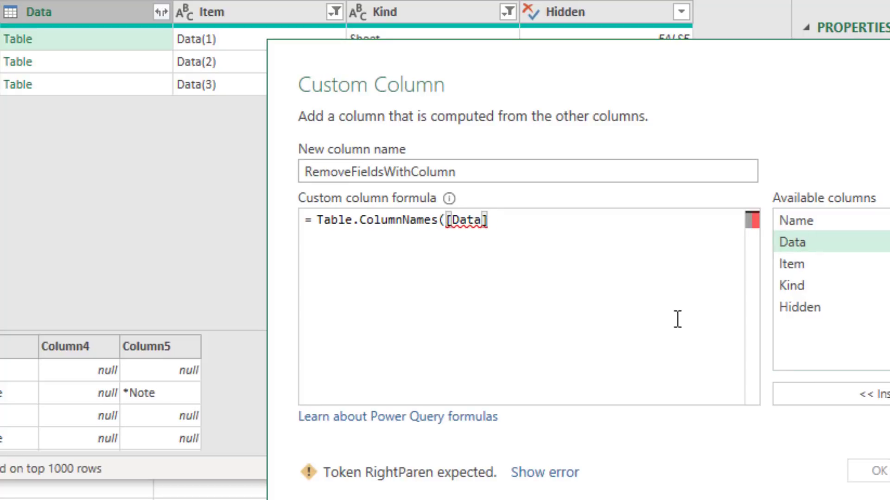
pyautogui.write(')')
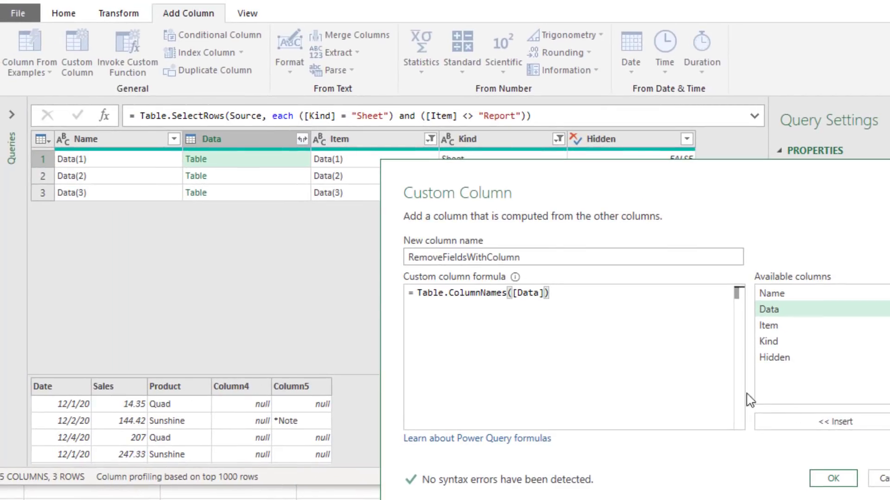
# Create the RemoveFieldsWithColumn column, expand the formula bar, and select 'each' in the Added Custom formula.
pyautogui.click(833, 479)
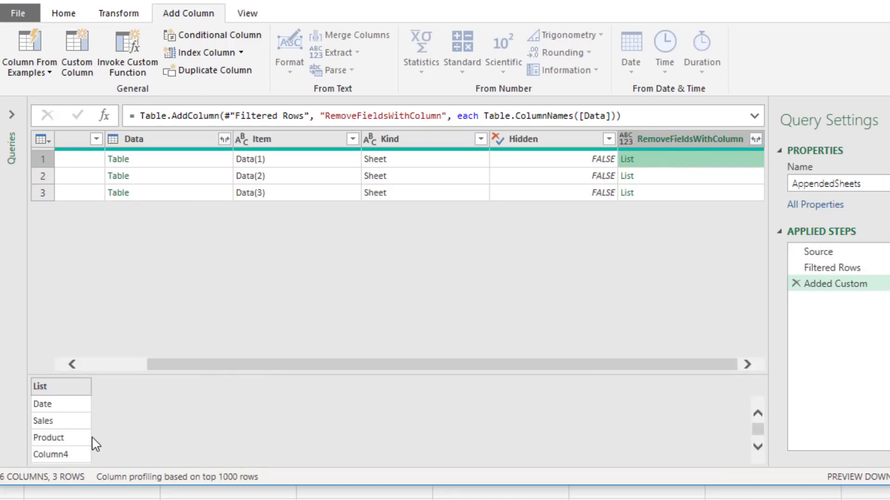
pyautogui.scroll(-1, 94, 451)
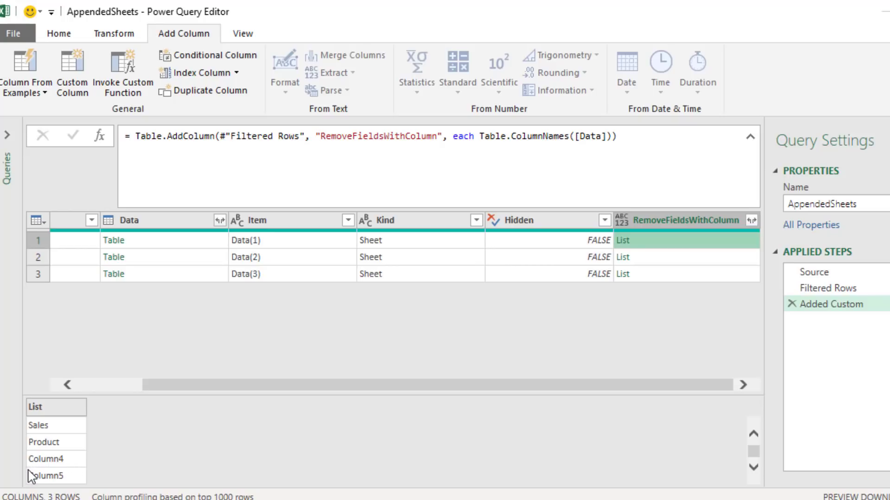
pyautogui.click(750, 137)
pyautogui.click(751, 137)
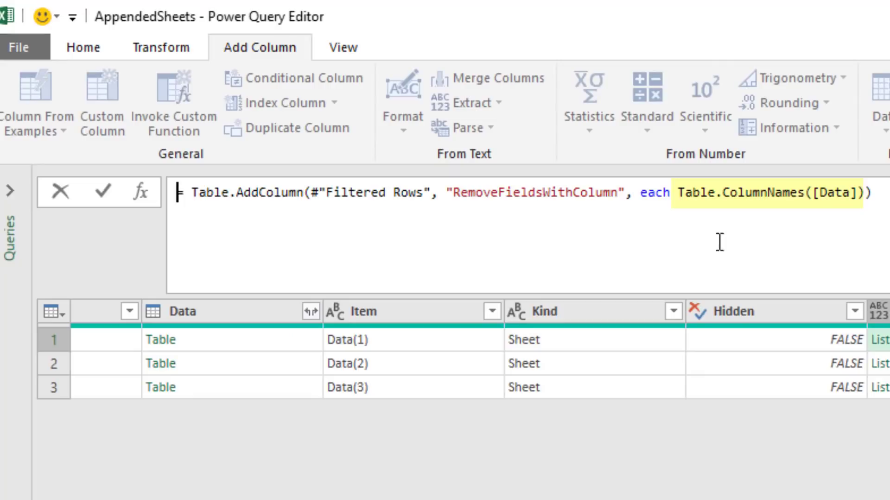
pyautogui.moveTo(684, 197)
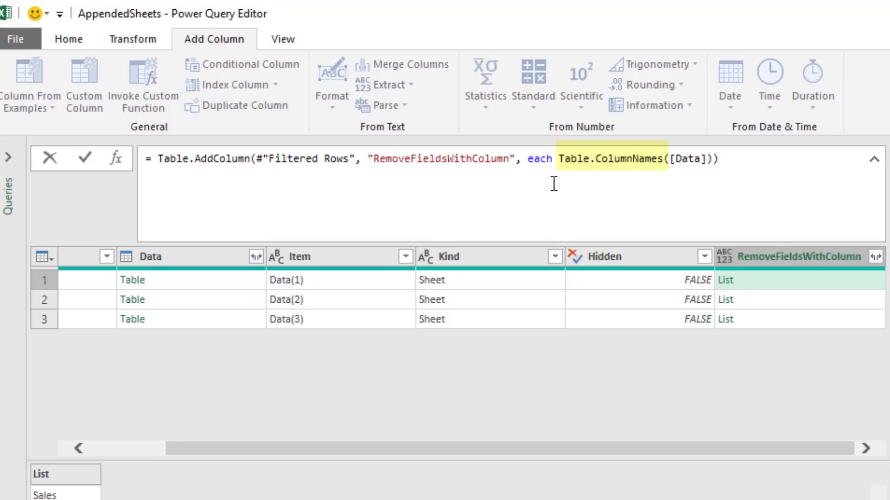
pyautogui.doubleClick(540, 159)
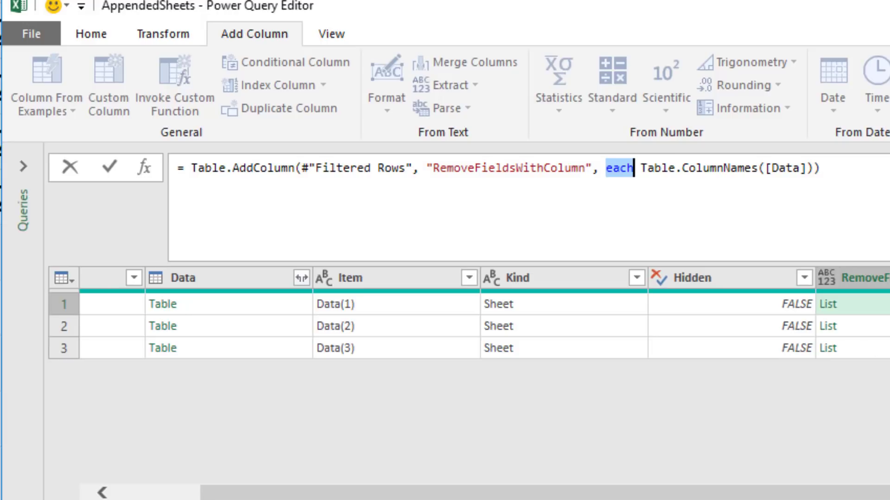
# Replace 'each' so the formula reads (t) => Table.ColumnNames(t[Data]).
pyautogui.write('(')
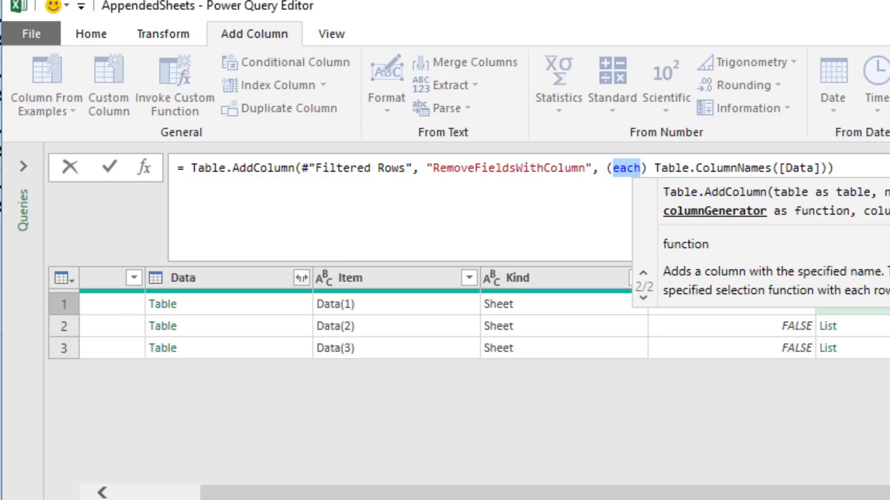
pyautogui.write('t')
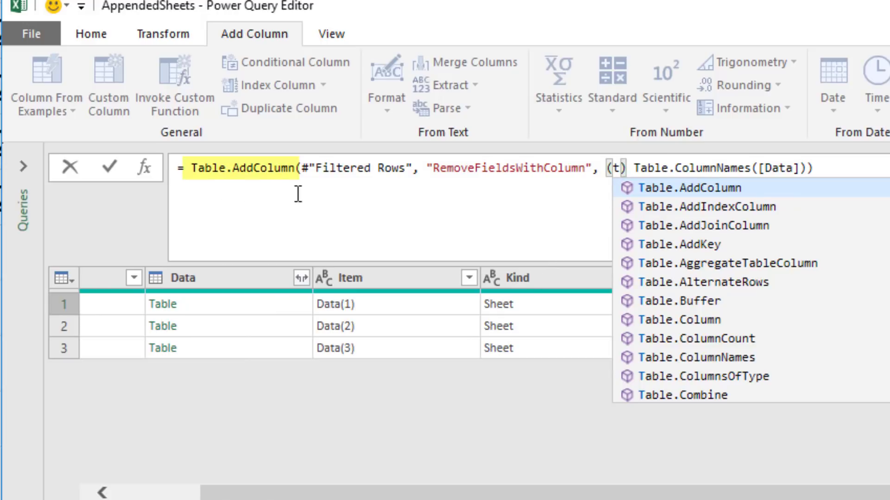
pyautogui.click(632, 193)
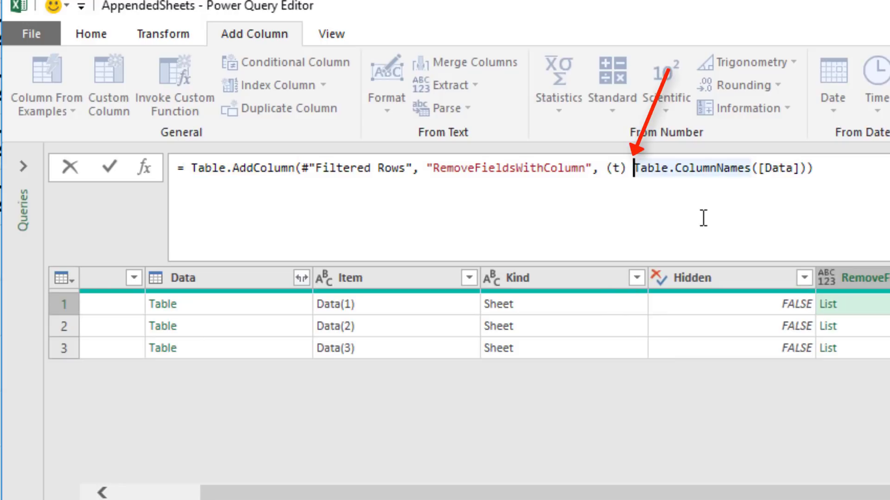
pyautogui.write('=')
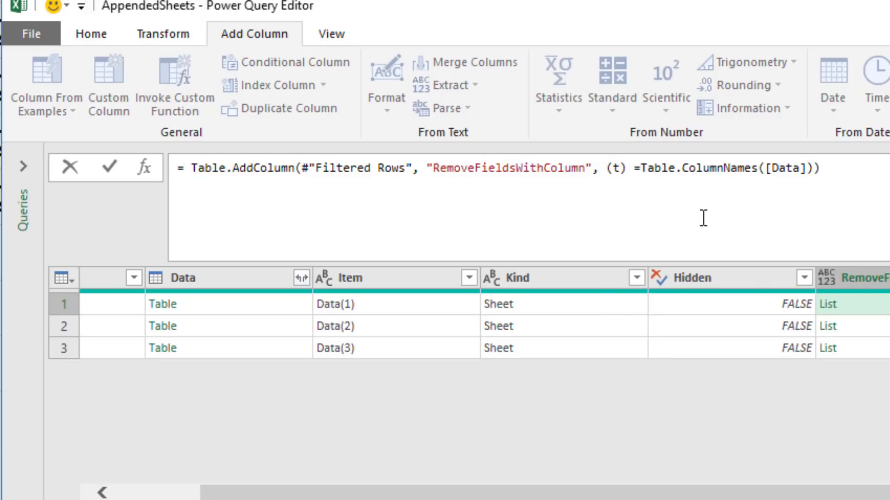
pyautogui.write('>')
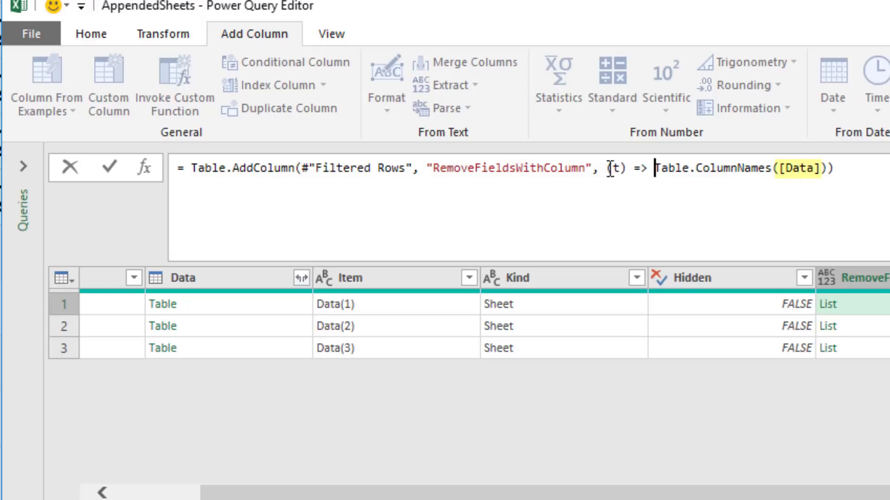
pyautogui.click(779, 167)
pyautogui.write('t')
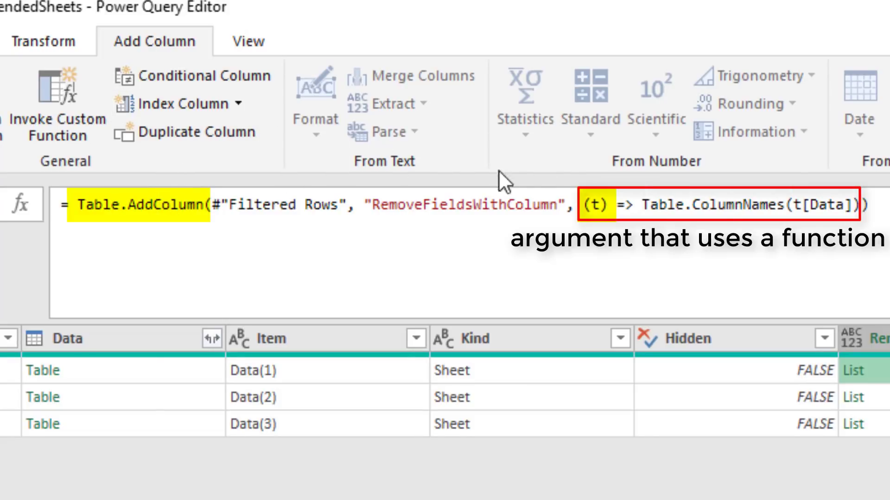
pyautogui.moveTo(579, 205); pyautogui.dragTo(862, 207)
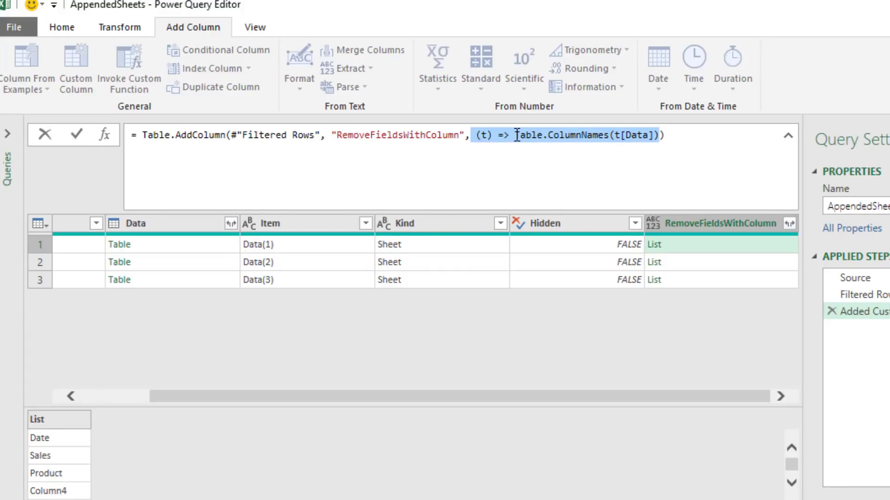
# Wrap Table.ColumnNames(t[Data]) in List.Select in the custom column formula.
pyautogui.click(517, 135)
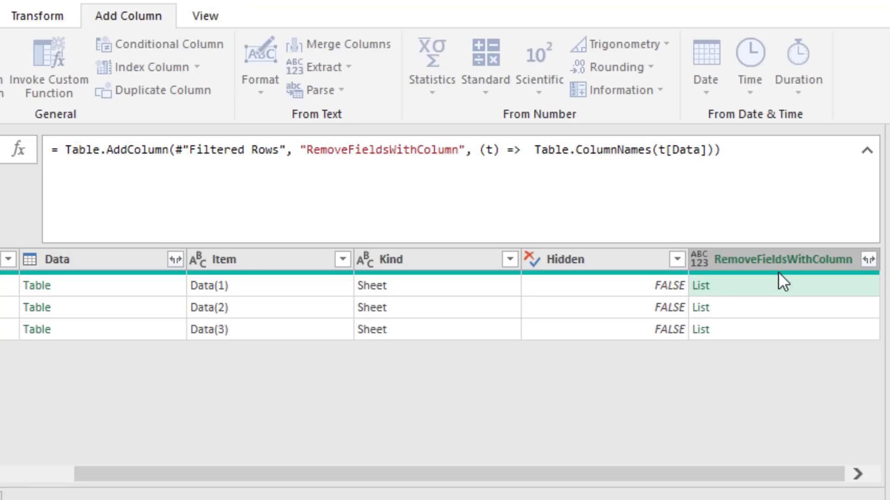
pyautogui.write('List.S')
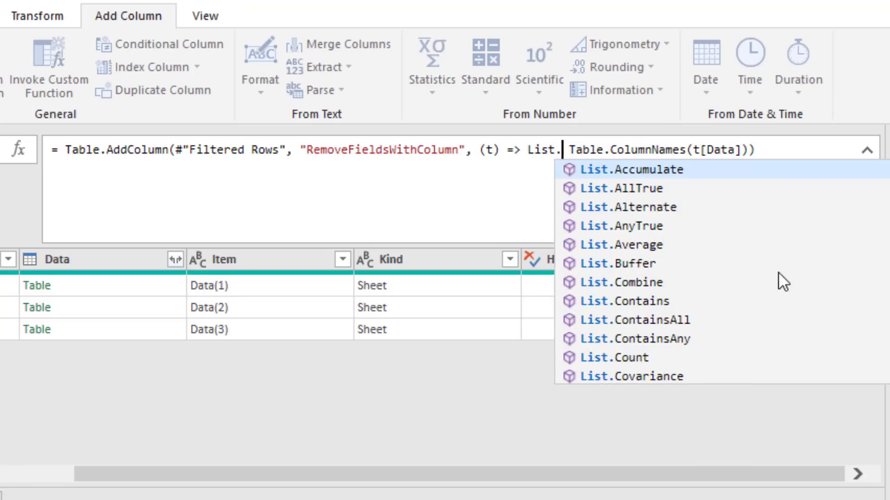
pyautogui.press('Tab')
pyautogui.write('(')
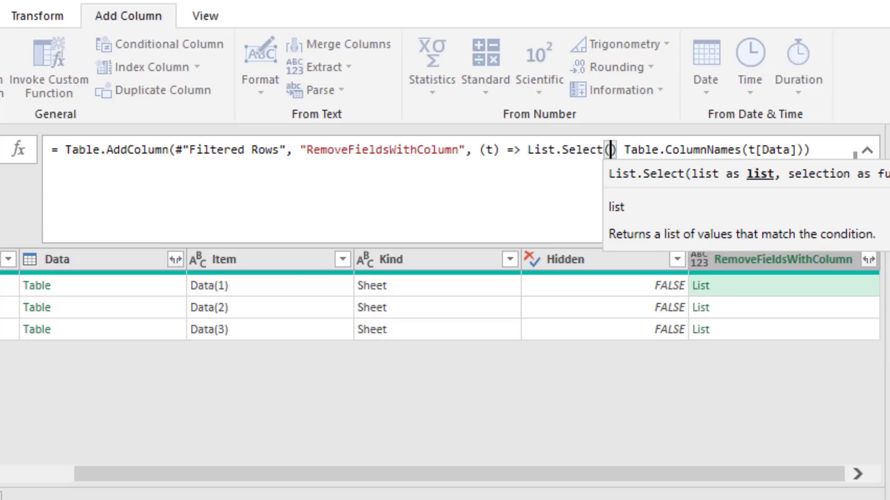
pyautogui.press('Delete')
pyautogui.press('Delete')
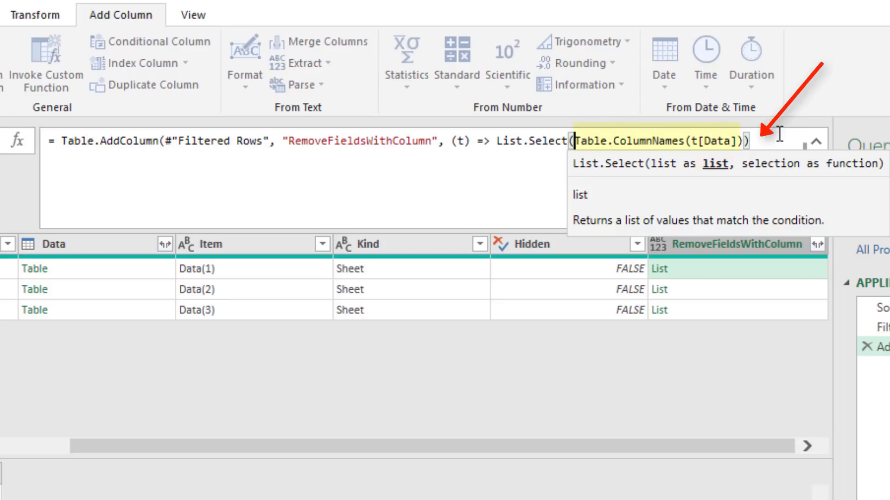
# Add the (cn) => Text.StartsWith(cn,"Column") condition to List.Select and commit the formula.
pyautogui.click(783, 138)
pyautogui.press('BackSpace')
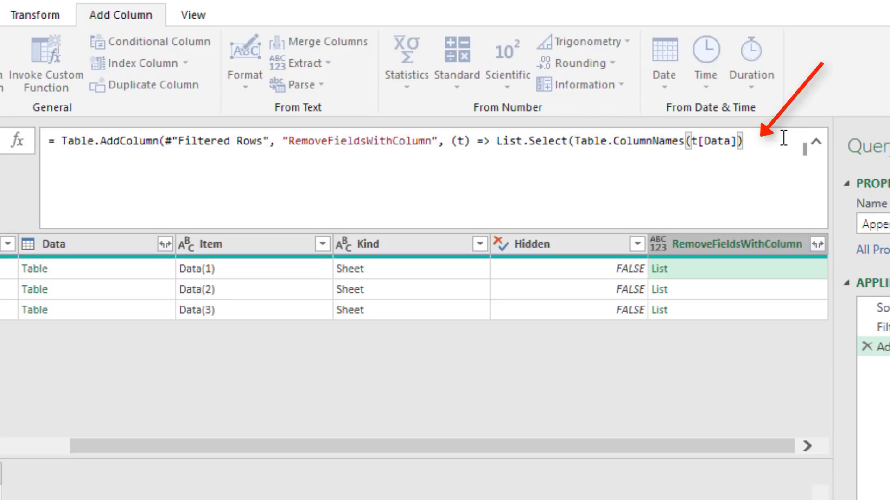
pyautogui.write(',')
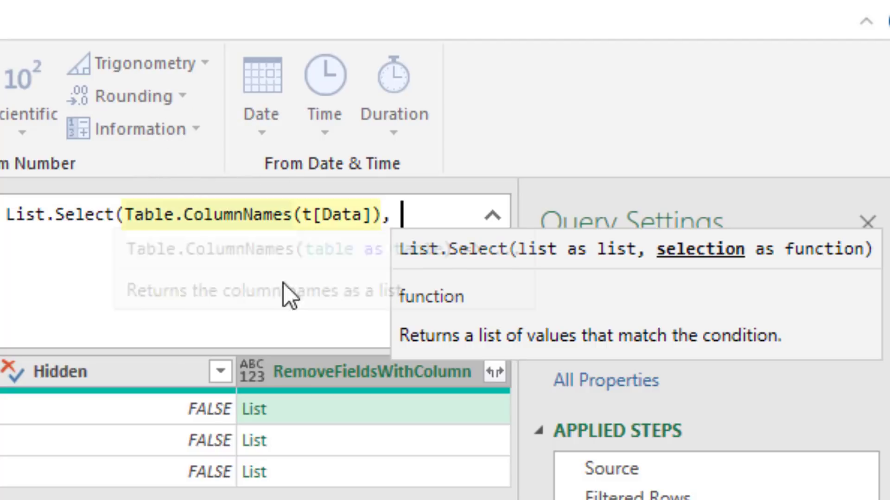
pyautogui.write('(')
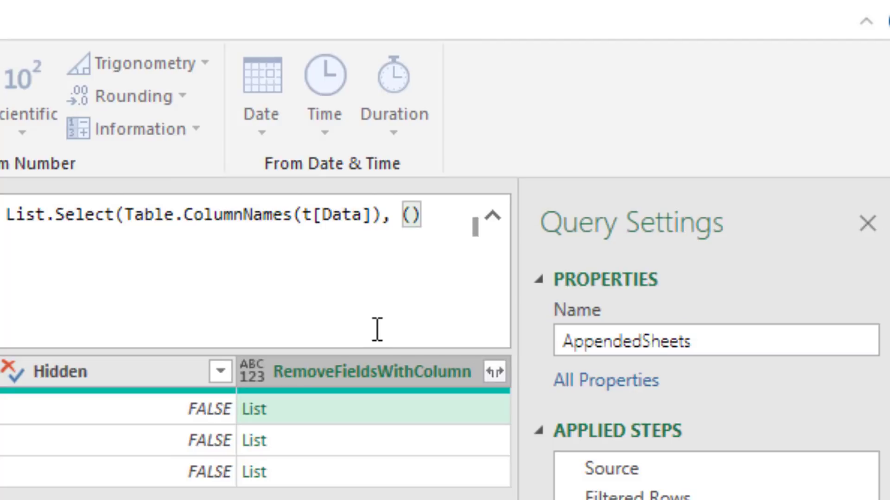
pyautogui.write('cn')
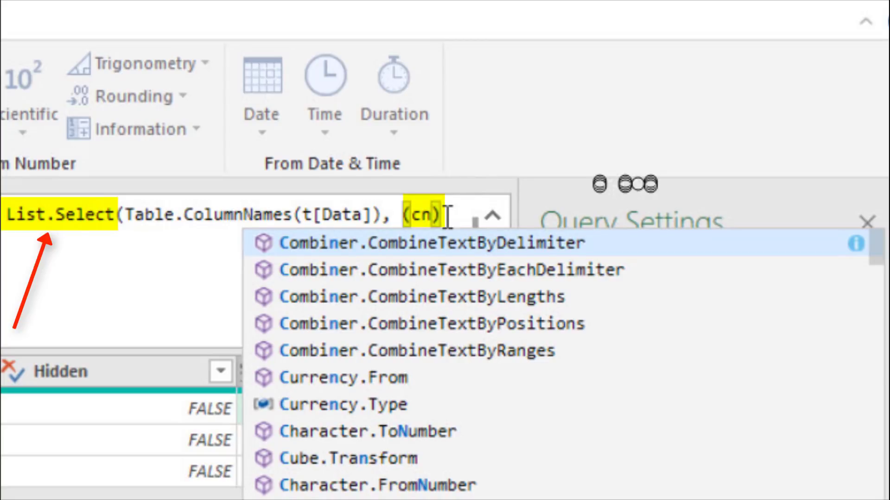
pyautogui.write('=>')
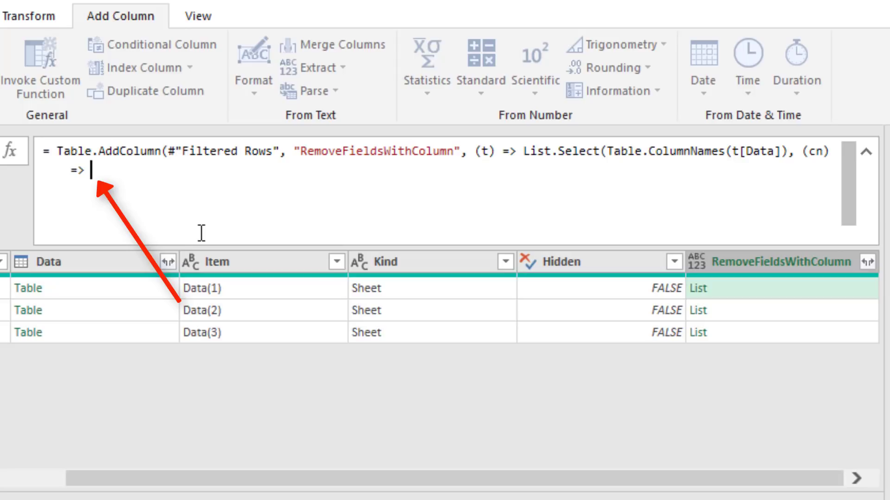
pyautogui.write('Text.')
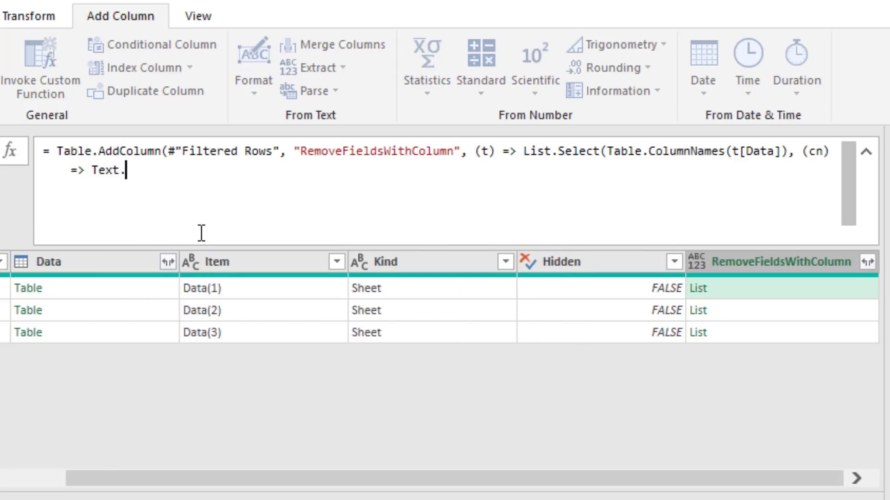
pyautogui.write('StartW')
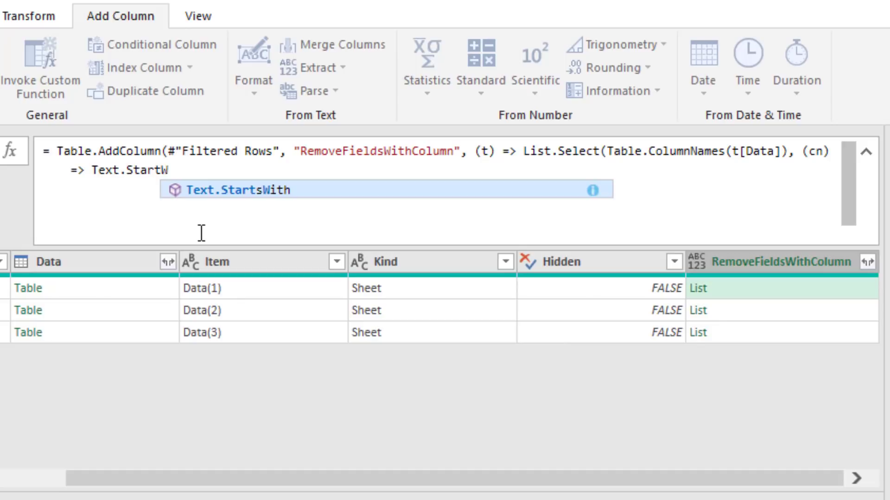
pyautogui.press('Tab')
pyautogui.write('(')
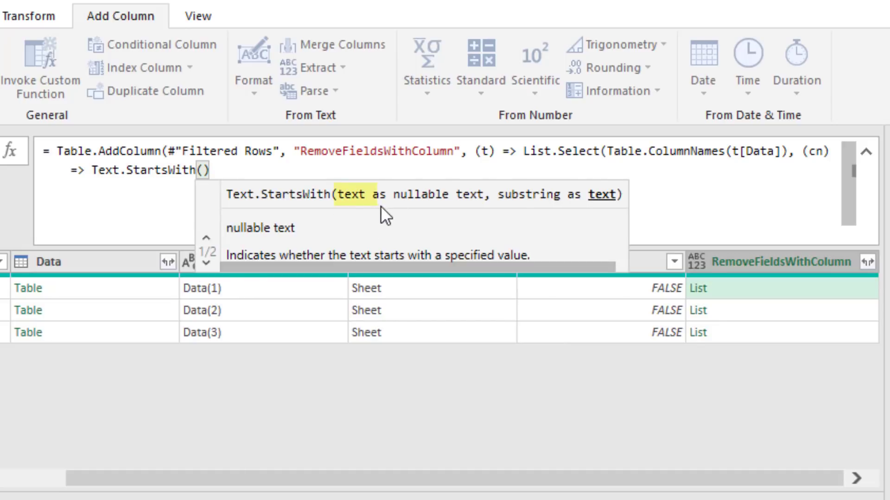
pyautogui.click(201, 179)
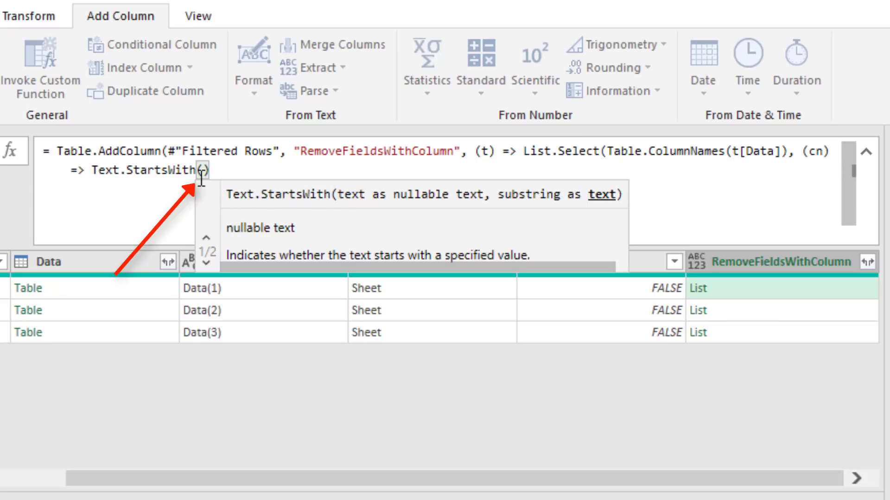
pyautogui.write('cn')
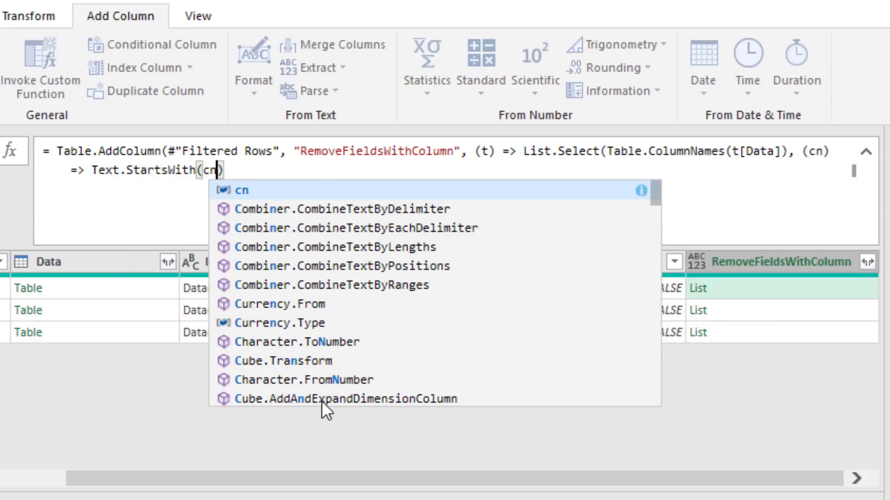
pyautogui.write(',')
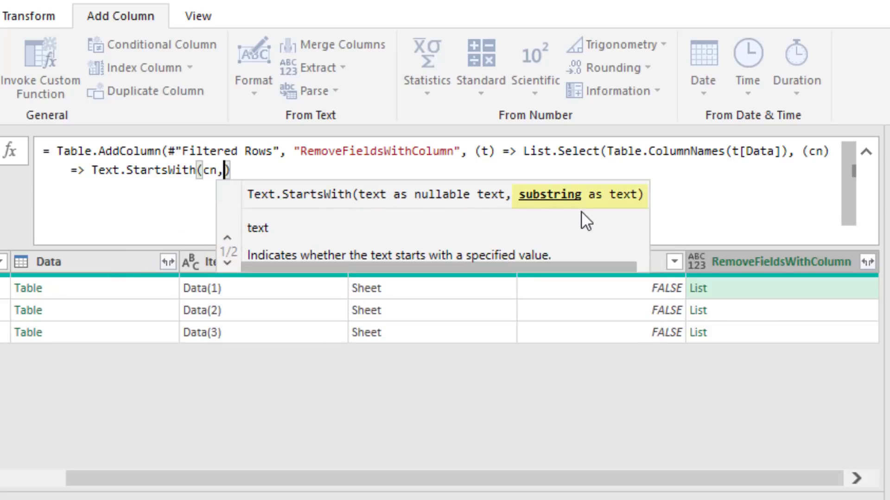
pyautogui.write('"')
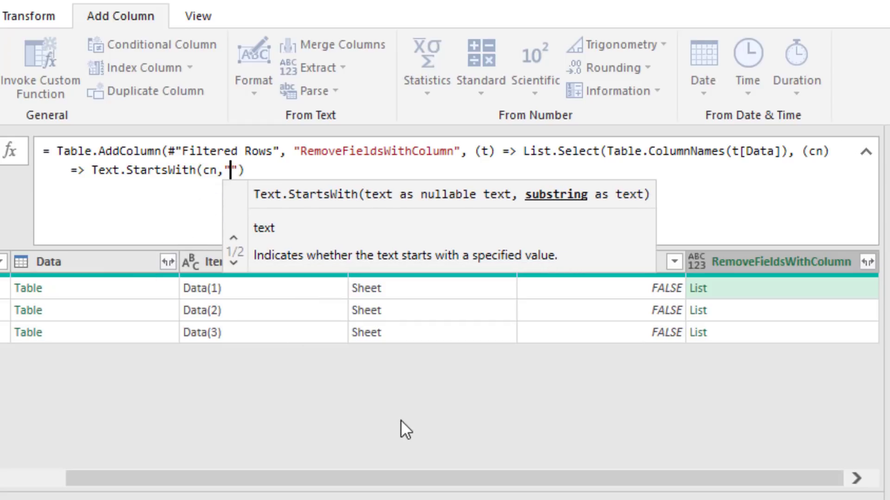
pyautogui.write('Column"')
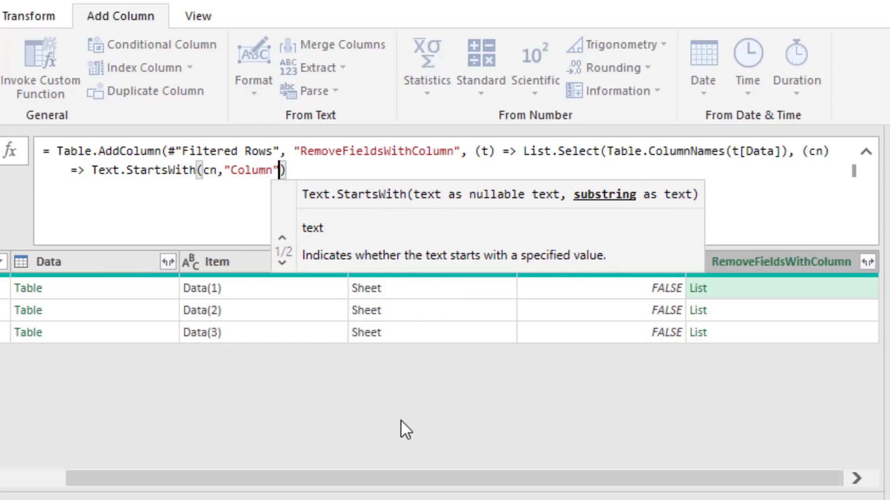
pyautogui.write(')')
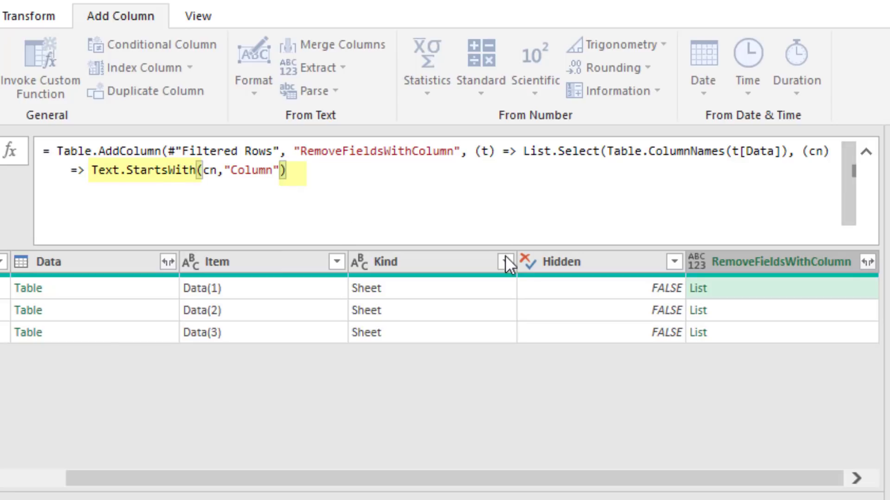
pyautogui.write(')')
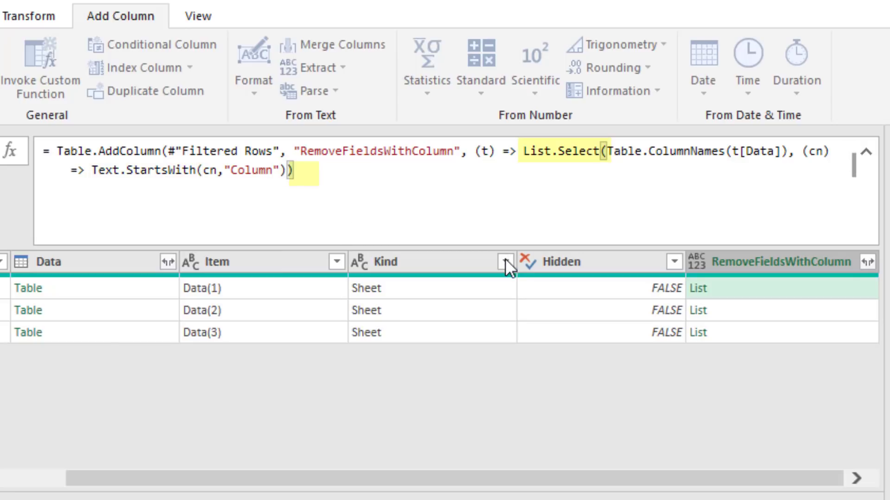
pyautogui.write(')')
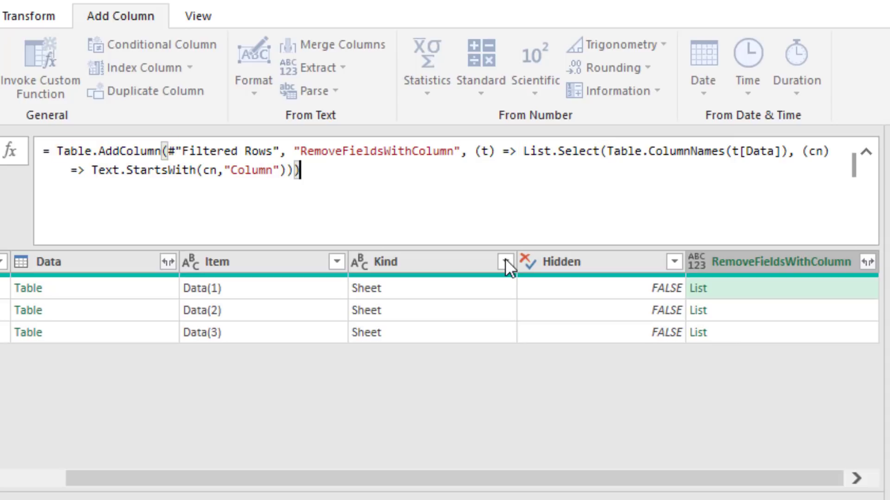
pyautogui.press('Return')
# Negate the condition to not Text.StartsWith so names starting with Column are excluded.
pyautogui.click(763, 291)
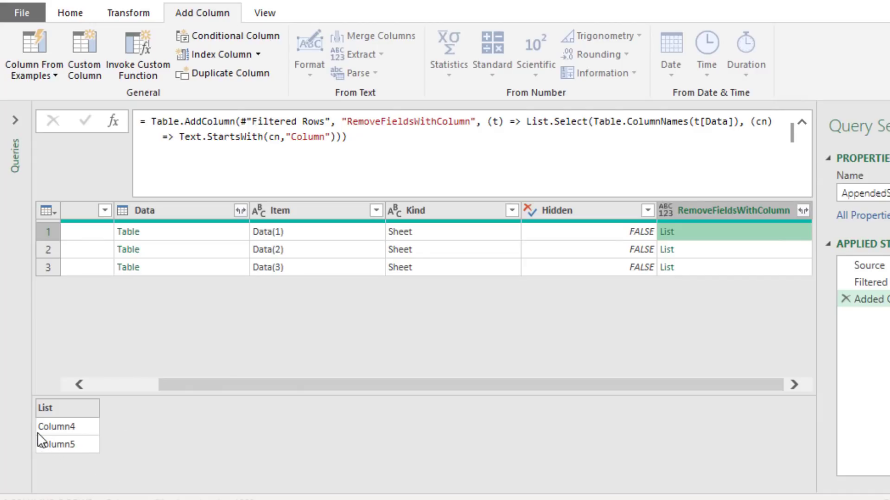
pyautogui.click(178, 137)
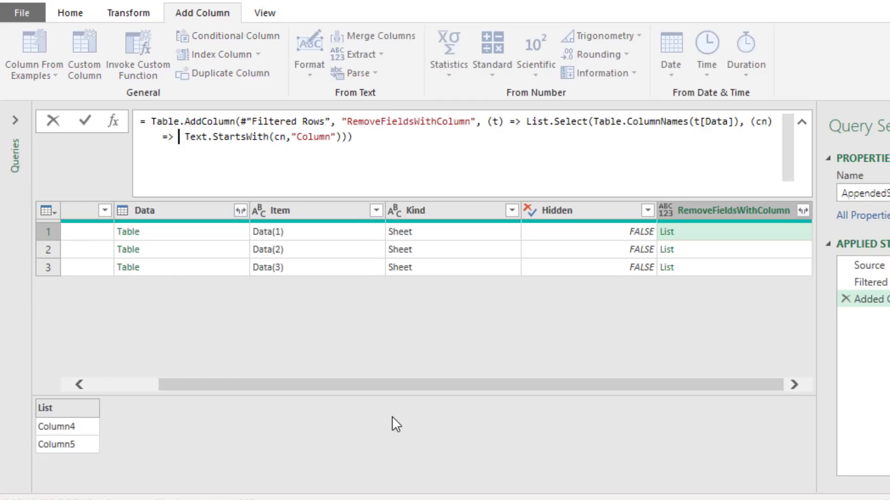
pyautogui.write('not')
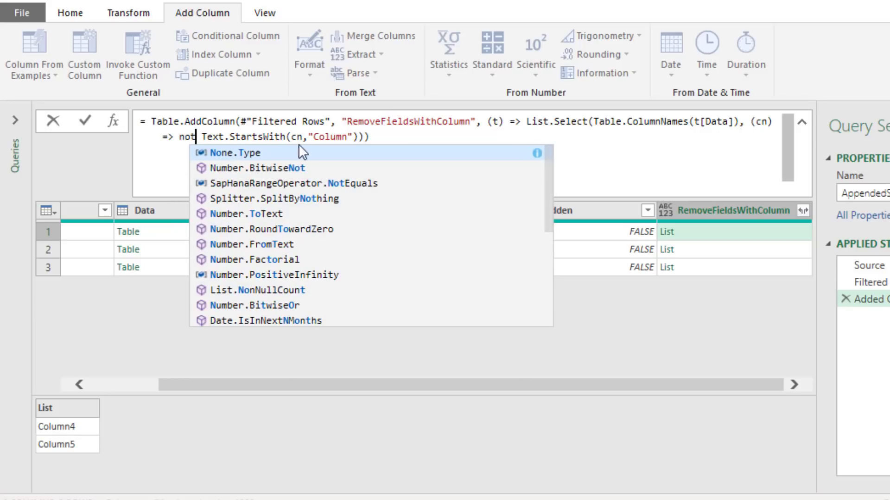
pyautogui.click(377, 141)
pyautogui.click(324, 269)
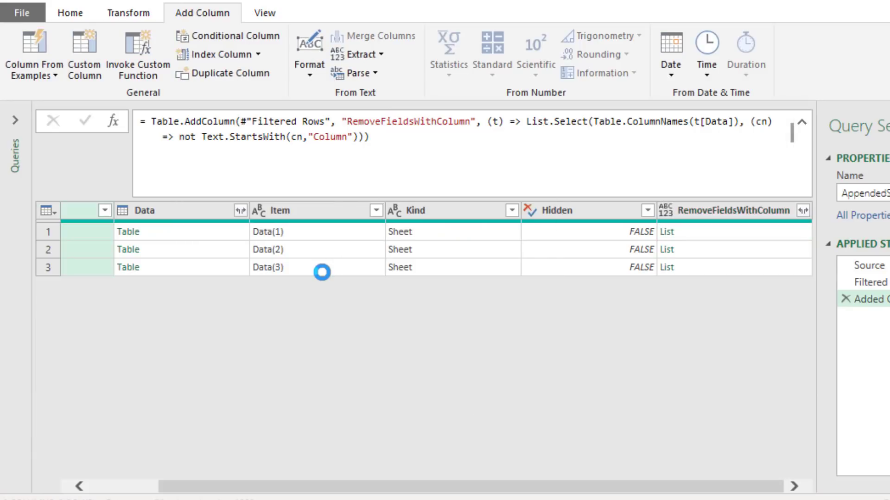
# Preview each row's list to confirm only Date, Sales and Product remain.
pyautogui.click(718, 235)
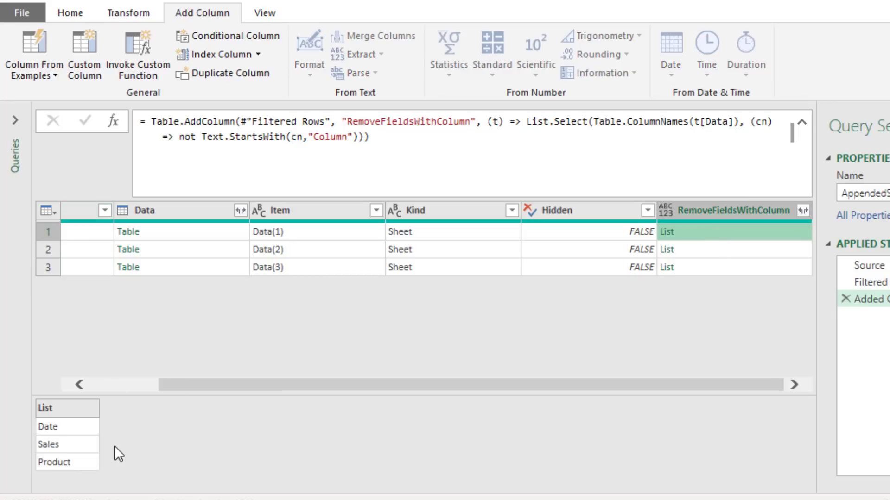
pyautogui.click(729, 249)
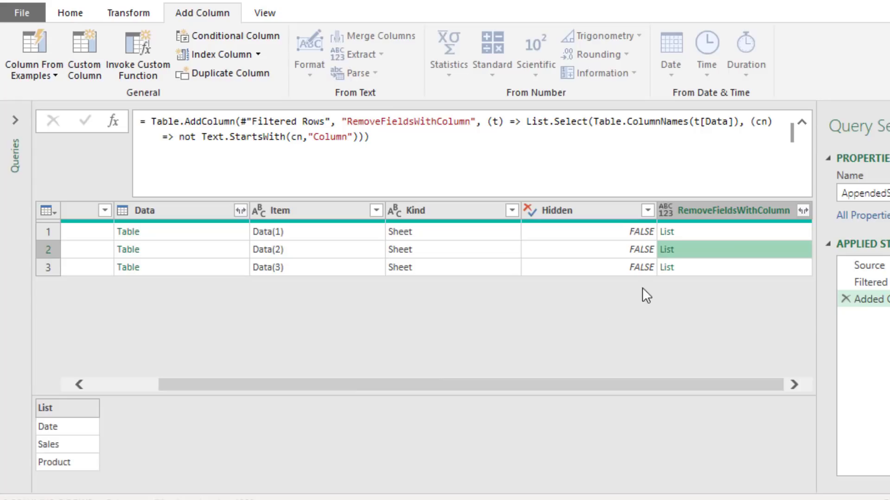
pyautogui.click(709, 267)
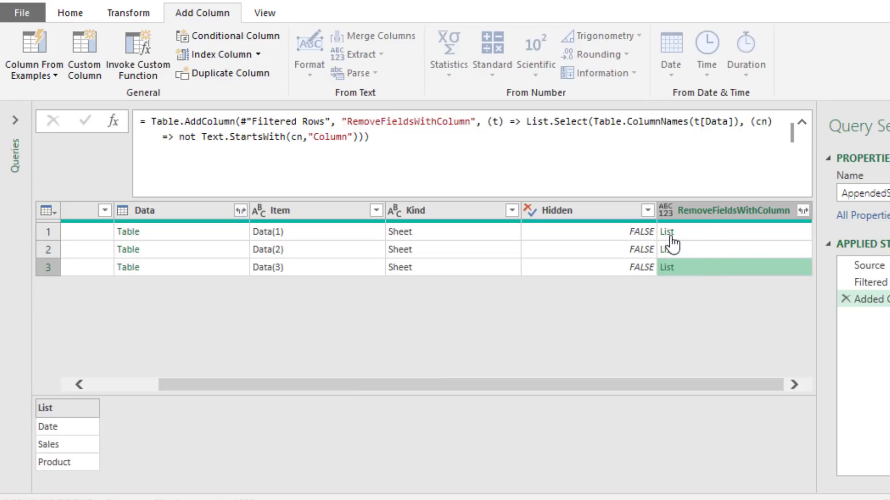
pyautogui.click(702, 237)
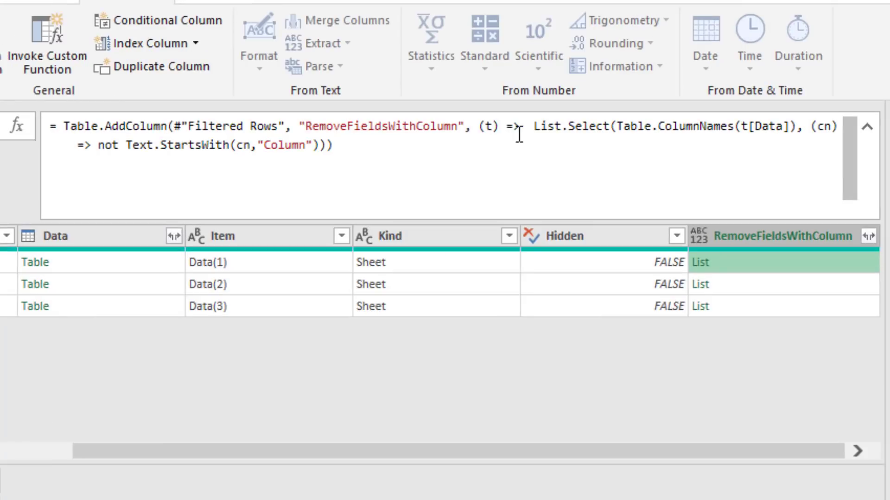
# Wrap the List.Select in Table.SelectColumns(t[Data], …) so each row returns a trimmed table.
pyautogui.click(564, 113)
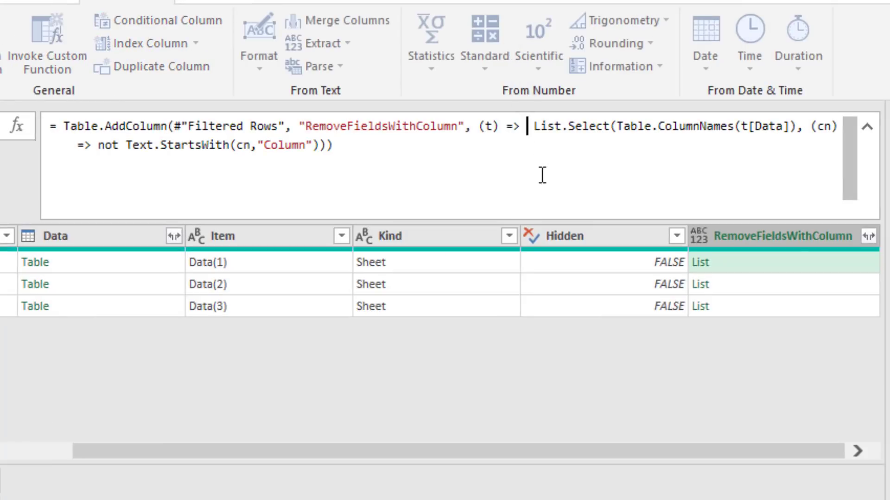
pyautogui.write('Table.Se')
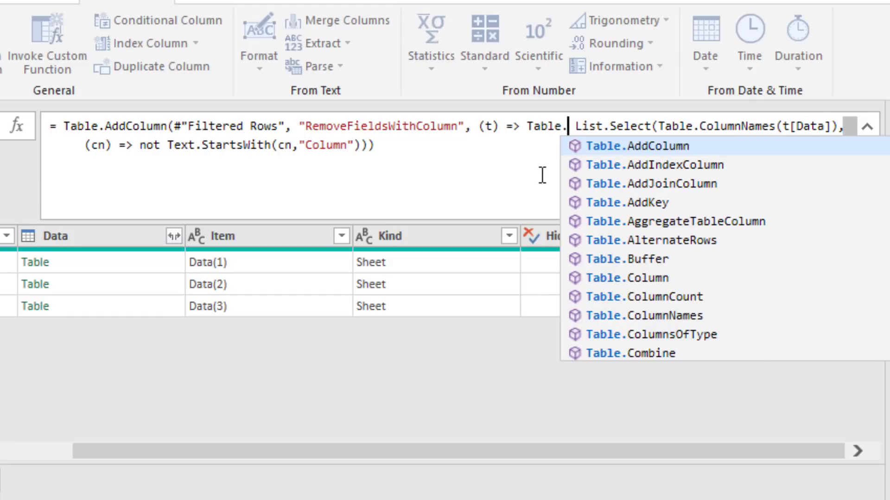
pyautogui.write('l')
pyautogui.press('Tab')
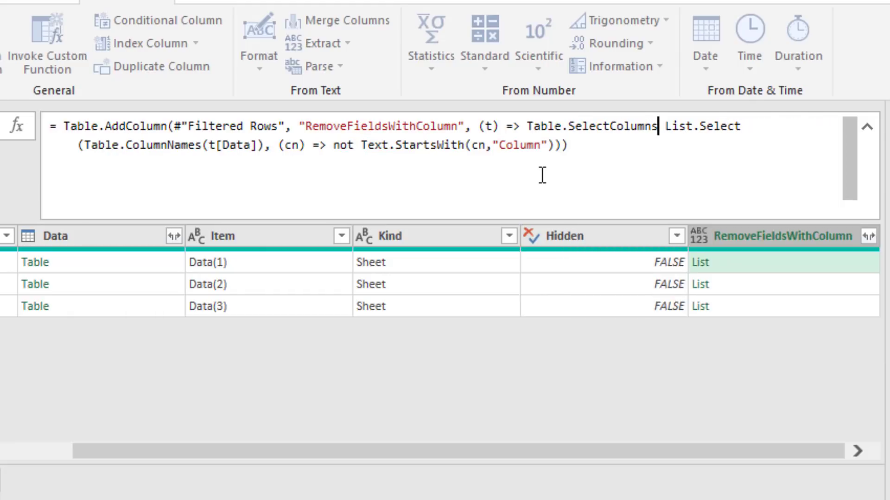
pyautogui.write('(')
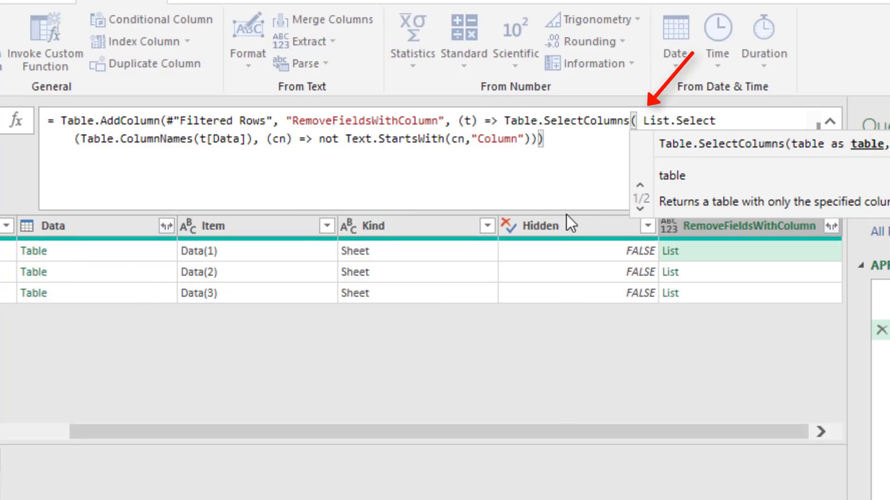
pyautogui.write('t[Data]')
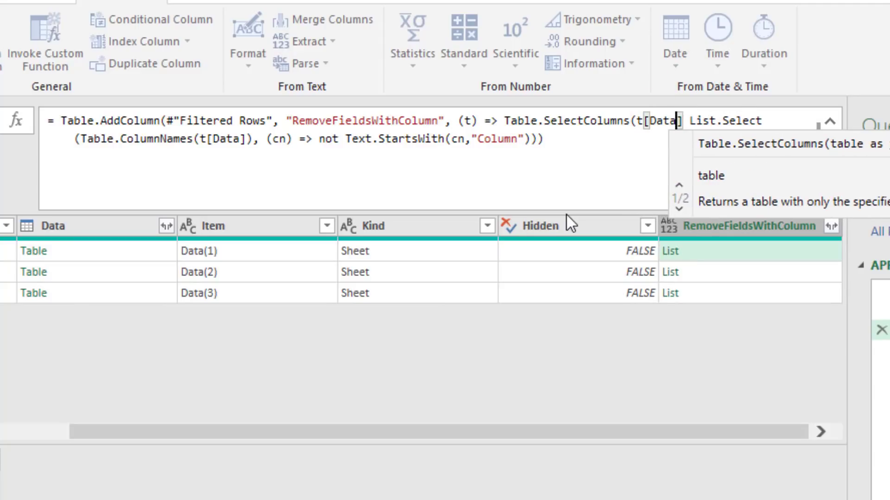
pyautogui.press('Right')
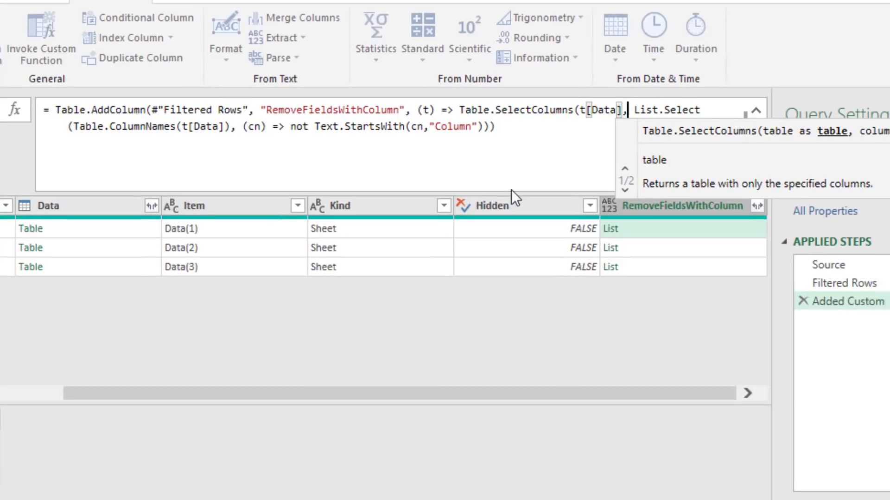
pyautogui.write(',')
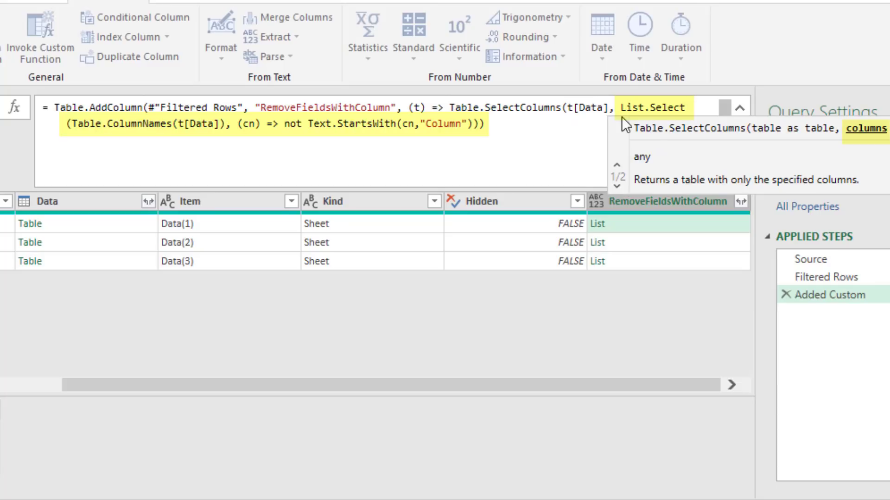
pyautogui.click(519, 128)
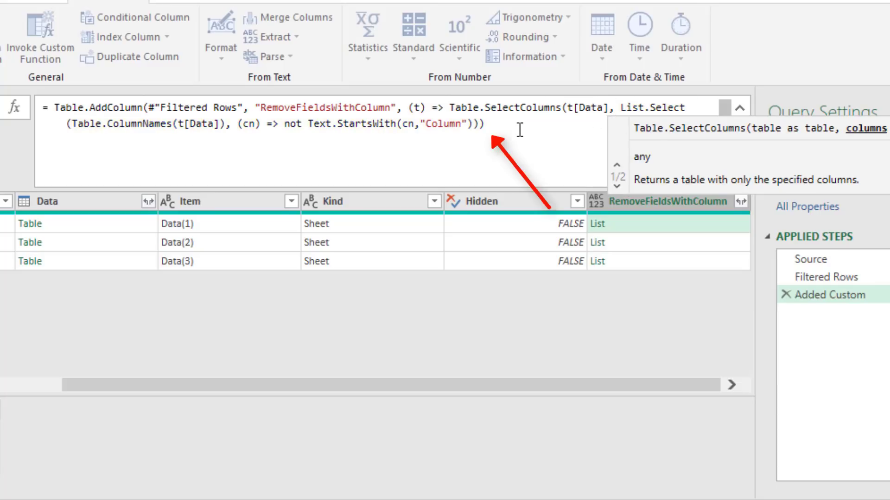
pyautogui.write(')')
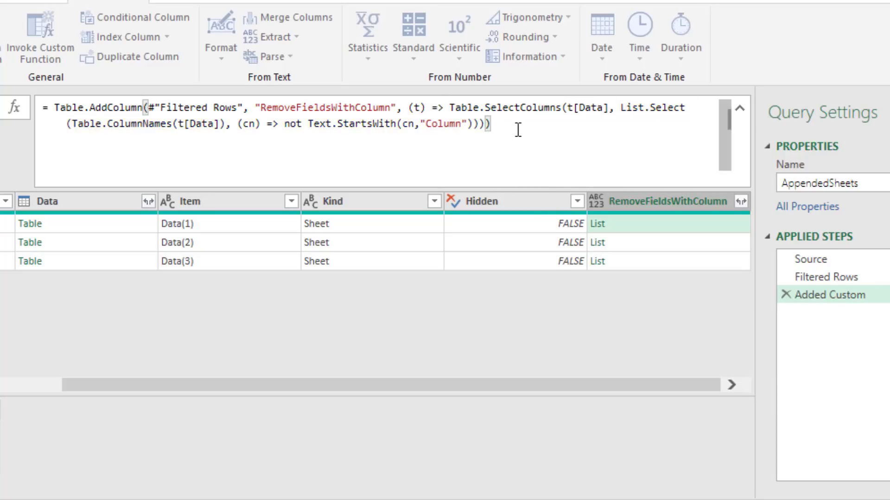
pyautogui.press('Return')
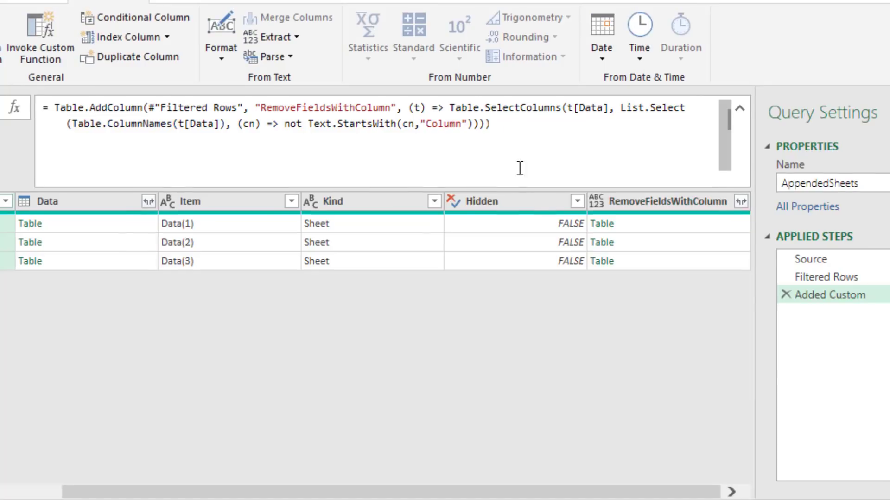
# Preview the three rows' tables to check they hold only Date, Sales and Product columns.
pyautogui.click(620, 224)
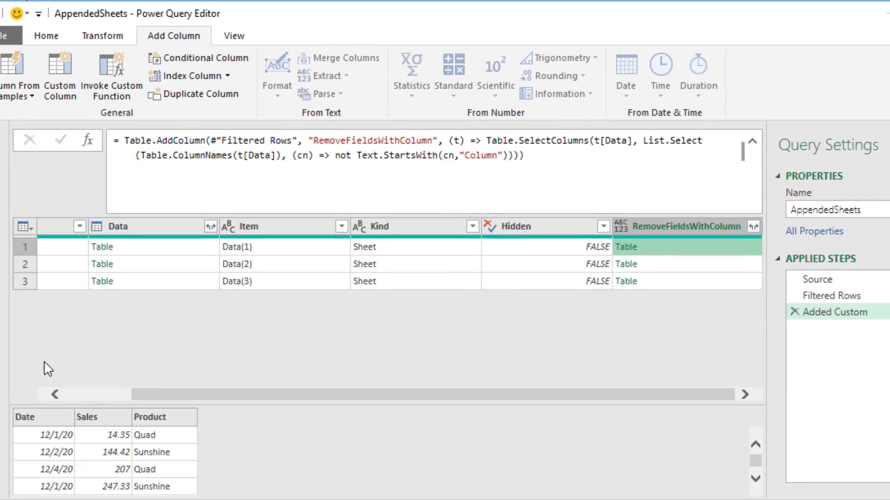
pyautogui.click(723, 265)
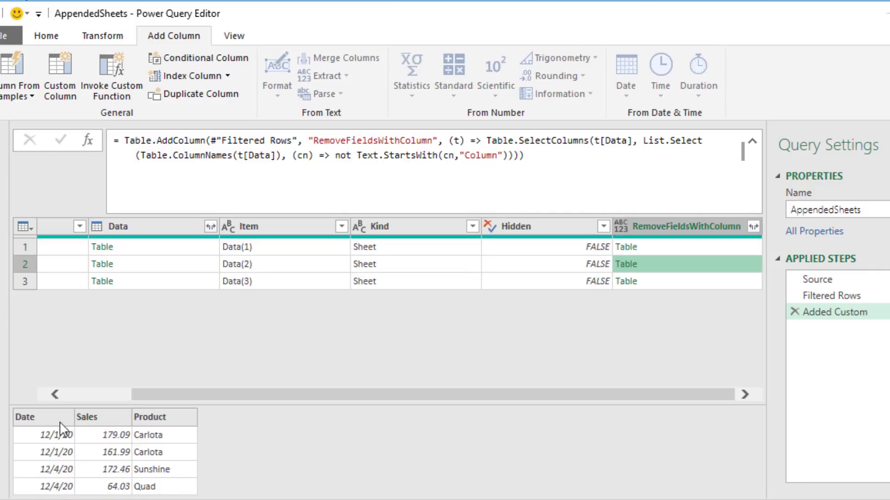
pyautogui.click(648, 281)
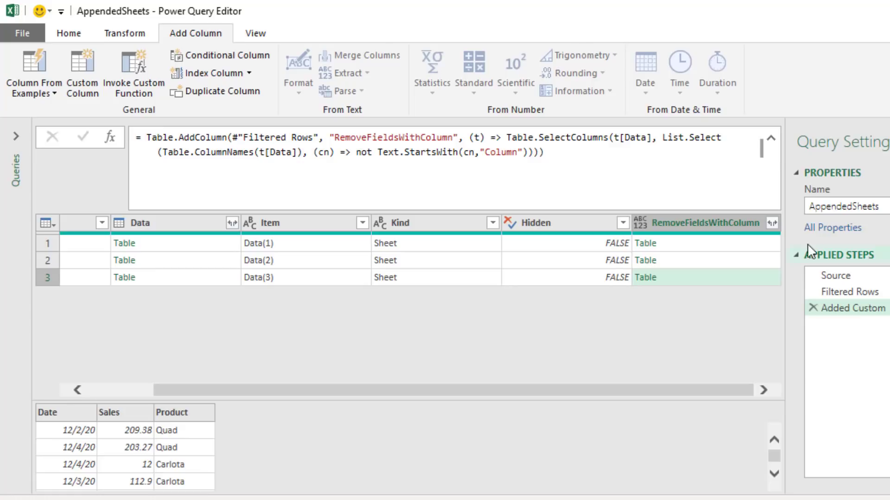
# Try expanding RemoveFieldsWithColumn without prefixes into Date, Sales, Product, then remove that step.
pyautogui.click(772, 224)
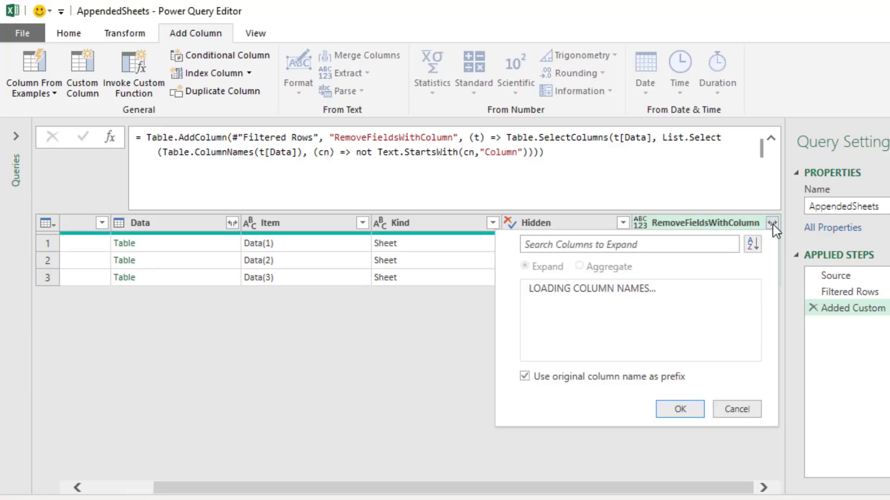
pyautogui.click(525, 377)
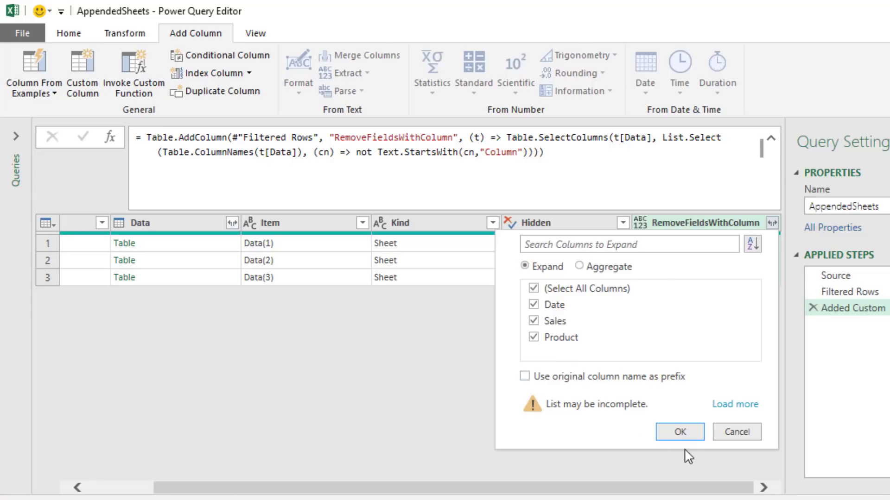
pyautogui.click(680, 432)
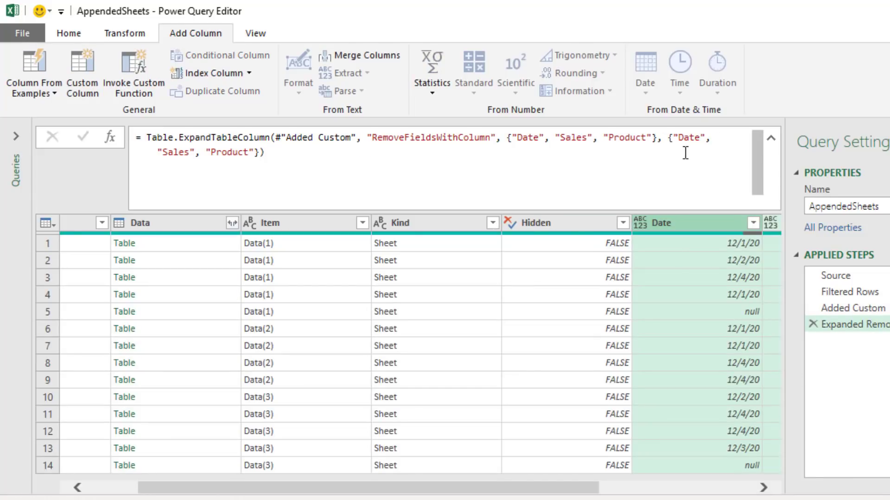
pyautogui.click(813, 325)
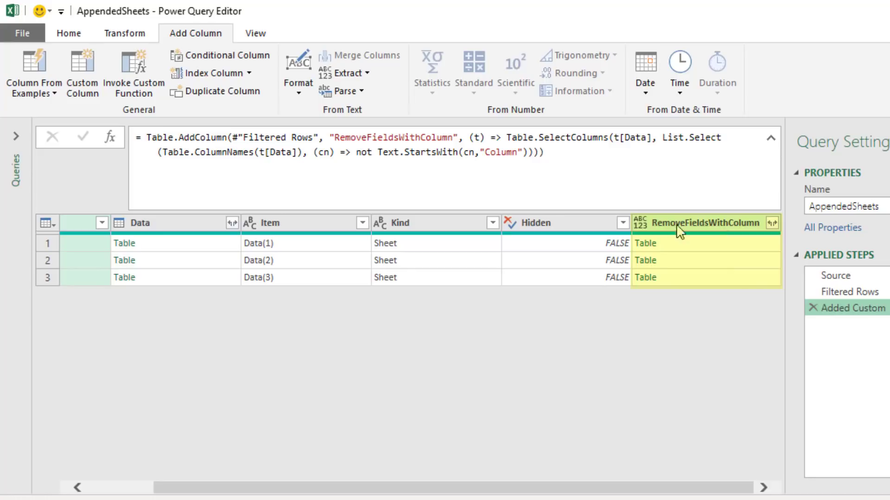
# Add a Custom1 step = #"Added Custom"[RemoveFieldsWithColumn] and preview its three tables.
pyautogui.click(113, 141)
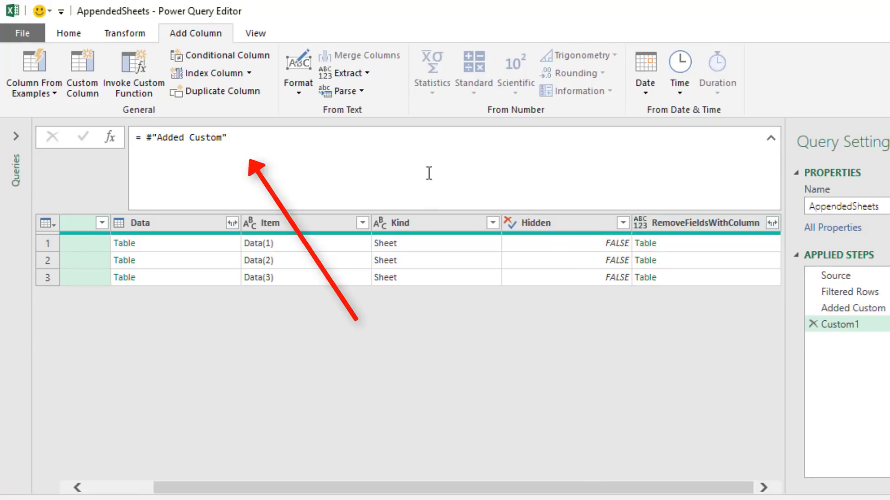
pyautogui.click(310, 143)
pyautogui.write('[')
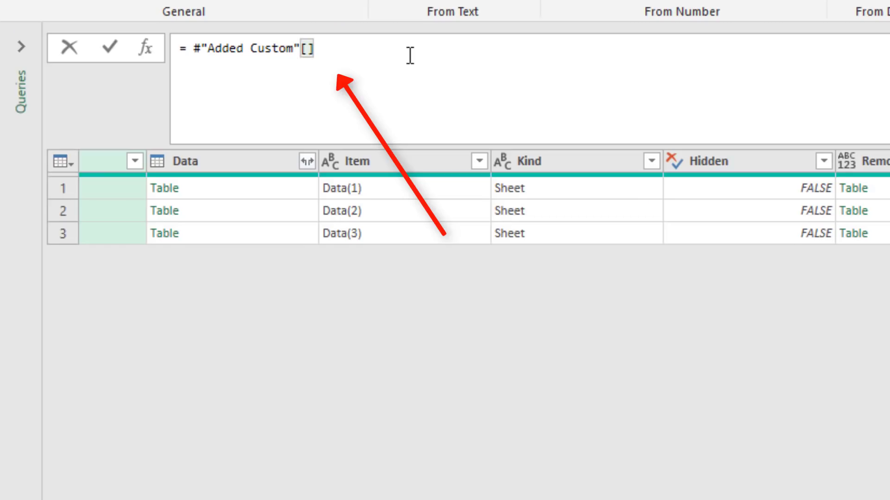
pyautogui.write('Remov')
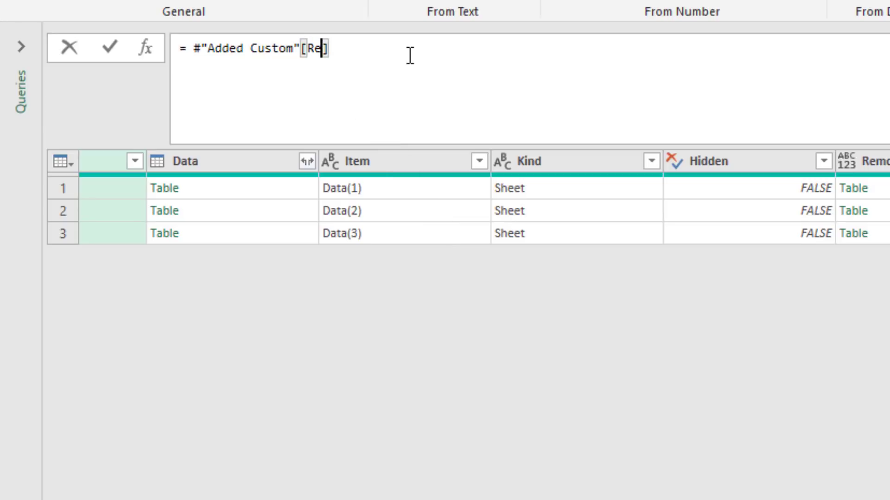
pyautogui.press('Tab')
pyautogui.press('Return')
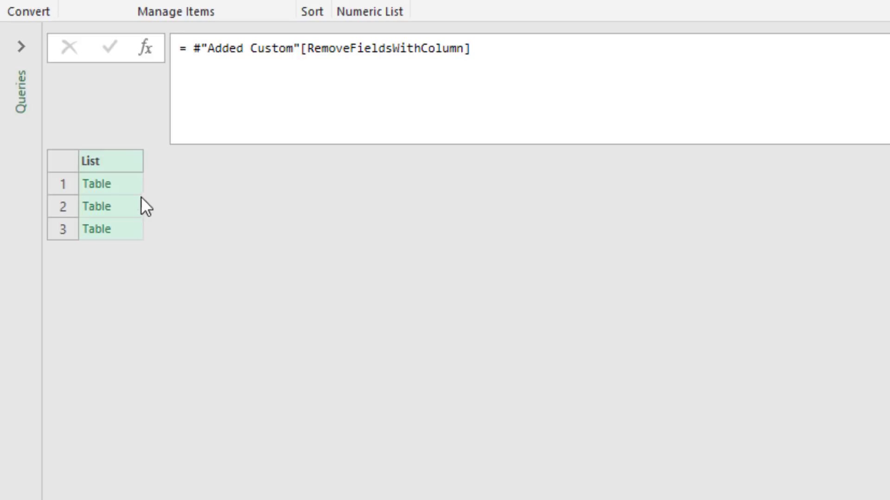
pyautogui.click(131, 185)
pyautogui.click(126, 207)
pyautogui.click(126, 229)
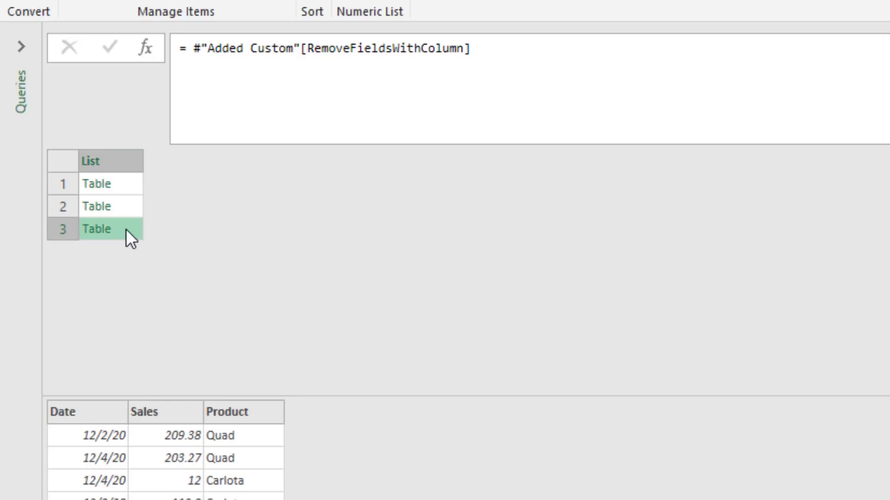
pyautogui.click(187, 49)
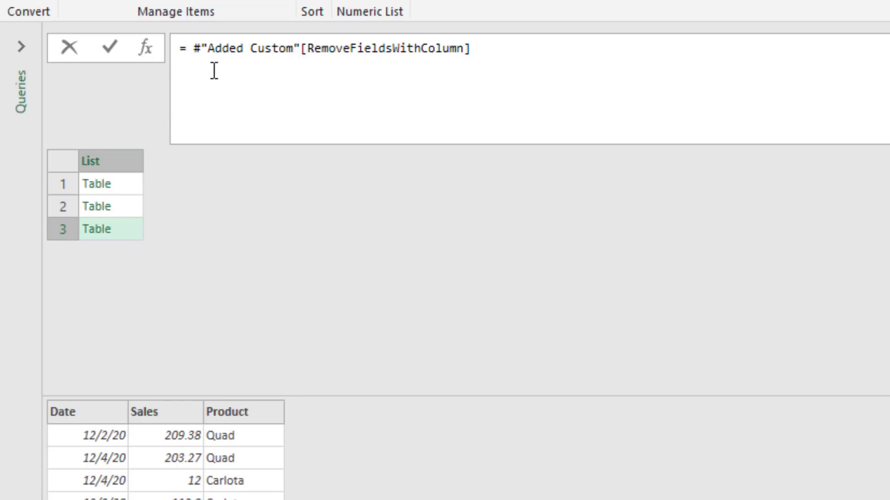
# Combine the list with Table.Combine, then remove blank rows to leave the 12 sales rows.
pyautogui.write('Table.C')
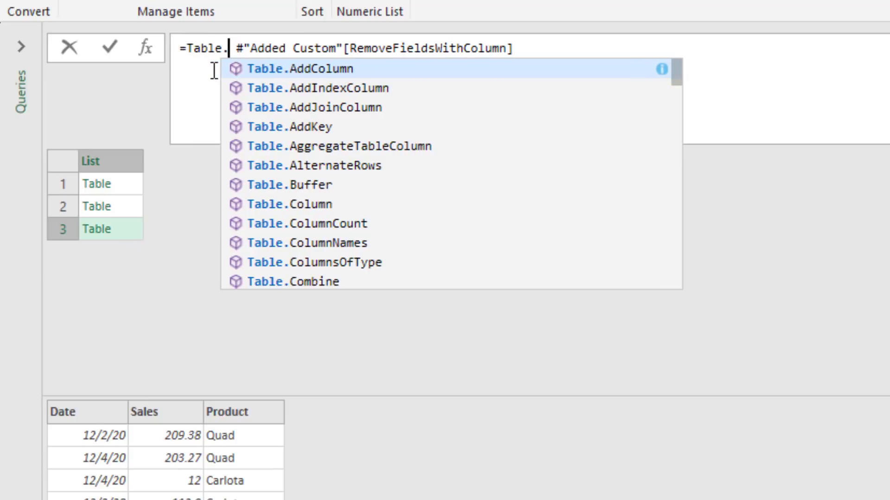
pyautogui.write('o')
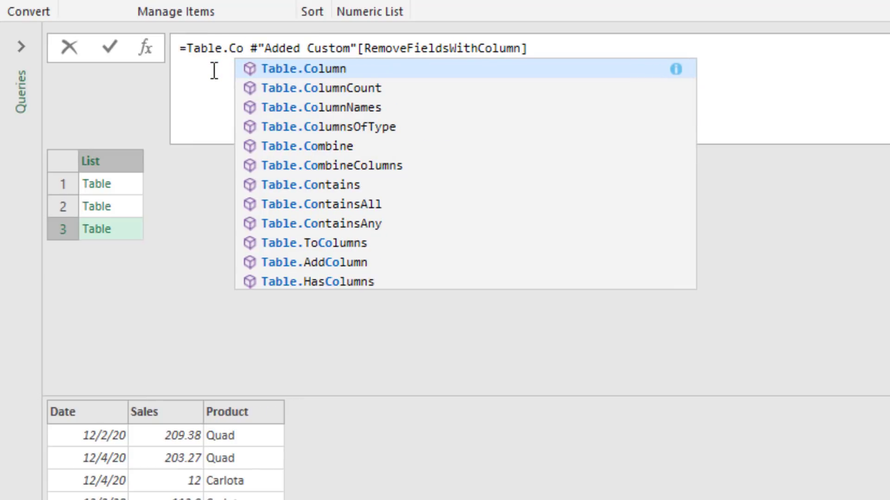
pyautogui.write('m')
pyautogui.press('Tab')
pyautogui.write('(')
pyautogui.press('Delete')
pyautogui.press('Delete')
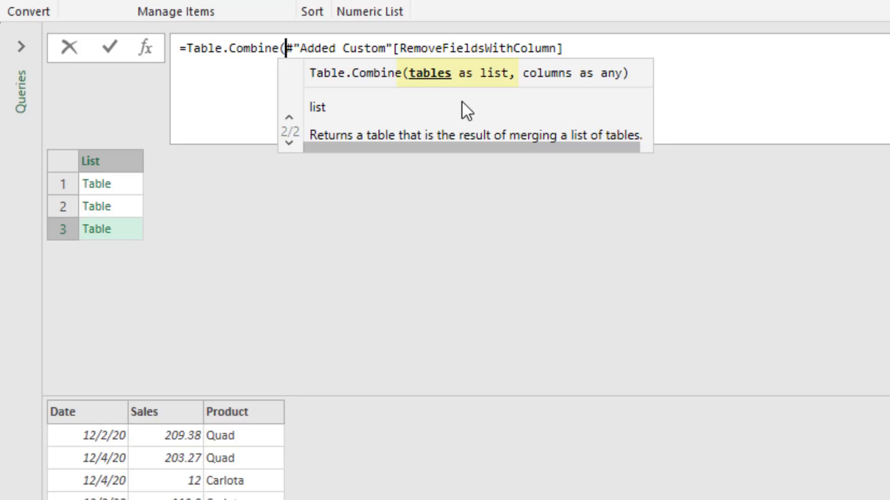
pyautogui.click(618, 51)
pyautogui.write(')')
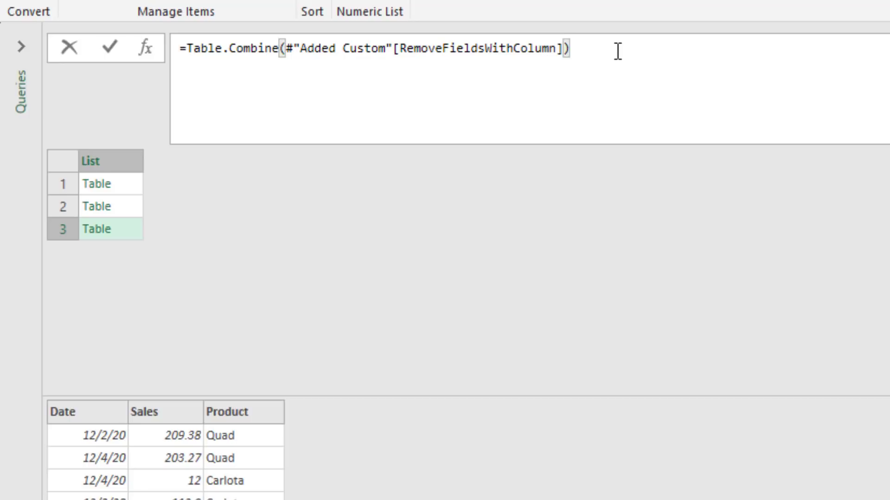
pyautogui.press('Return')
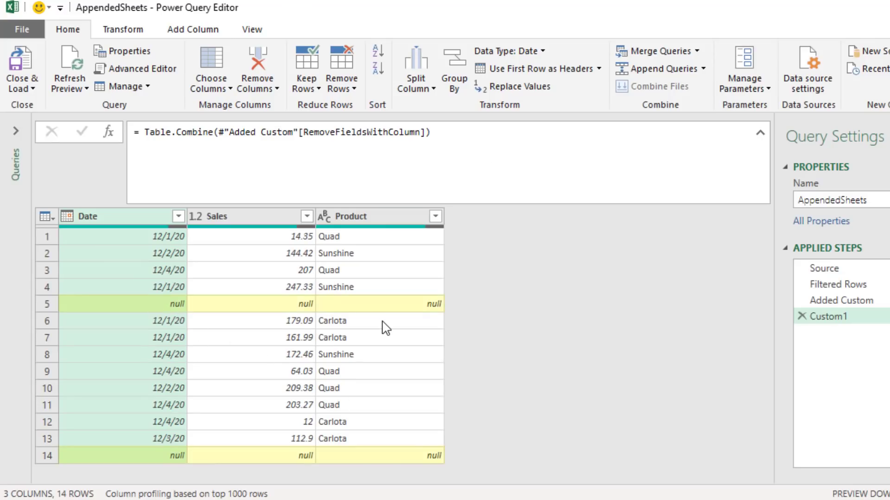
pyautogui.click(345, 88)
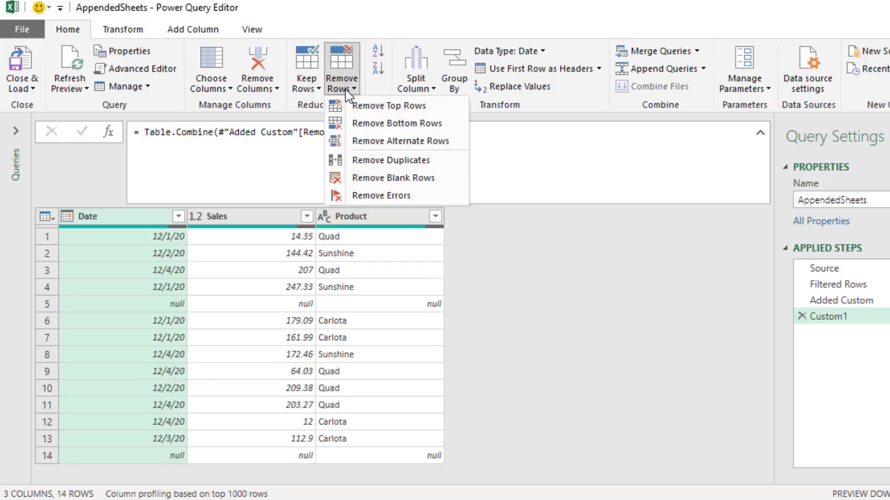
pyautogui.click(379, 179)
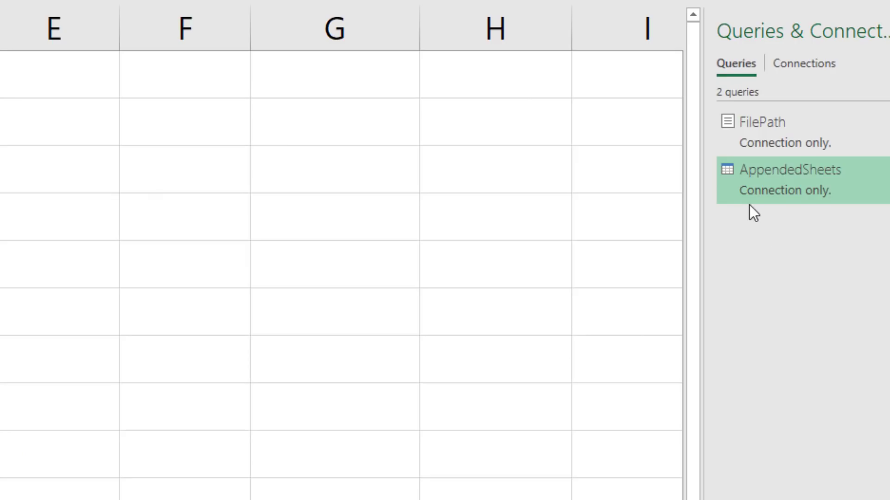
# Load AppendedSheets as a PivotTable report at Report!$A$1 with Product in Rows.
pyautogui.rightClick(766, 179)
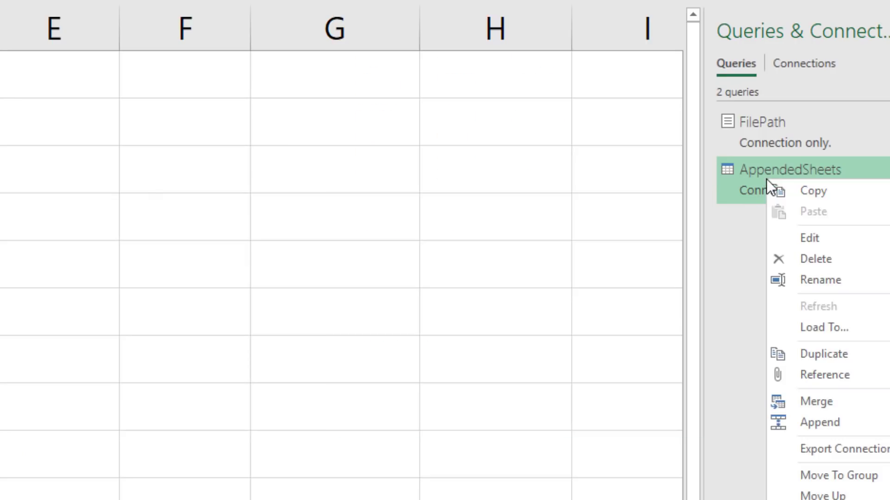
pyautogui.click(815, 327)
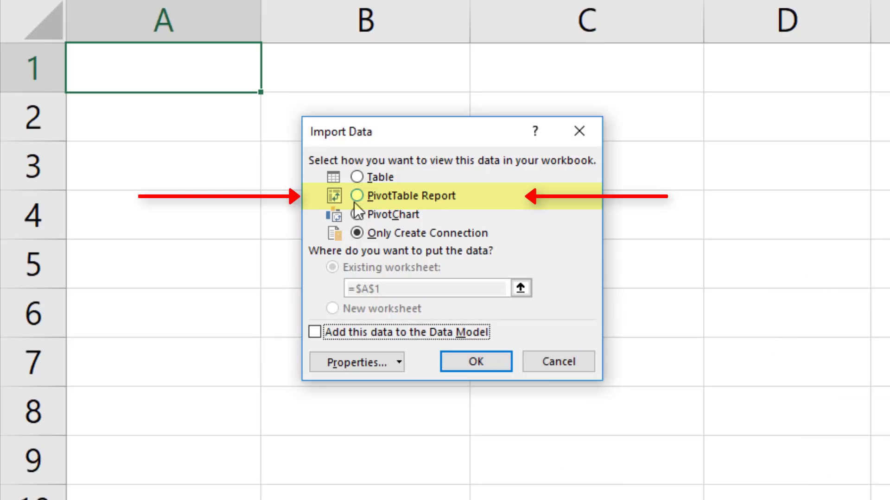
pyautogui.click(357, 196)
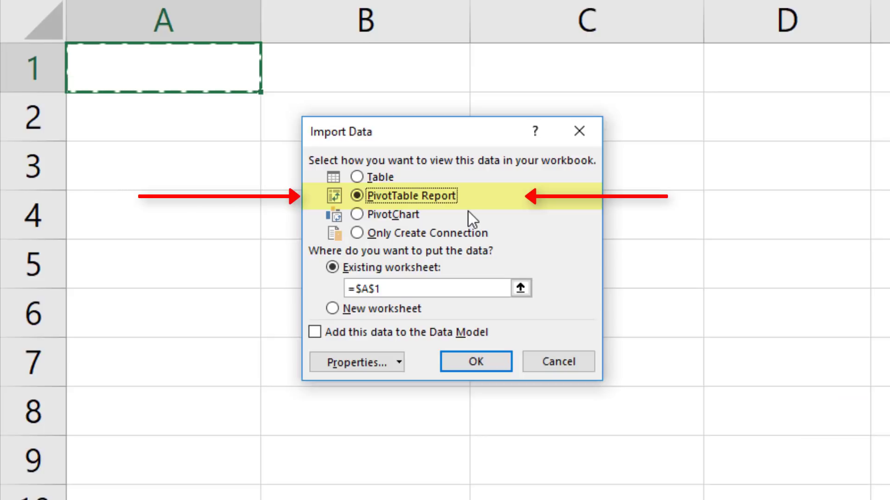
pyautogui.click(477, 362)
pyautogui.moveTo(722, 149); pyautogui.dragTo(816, 417)
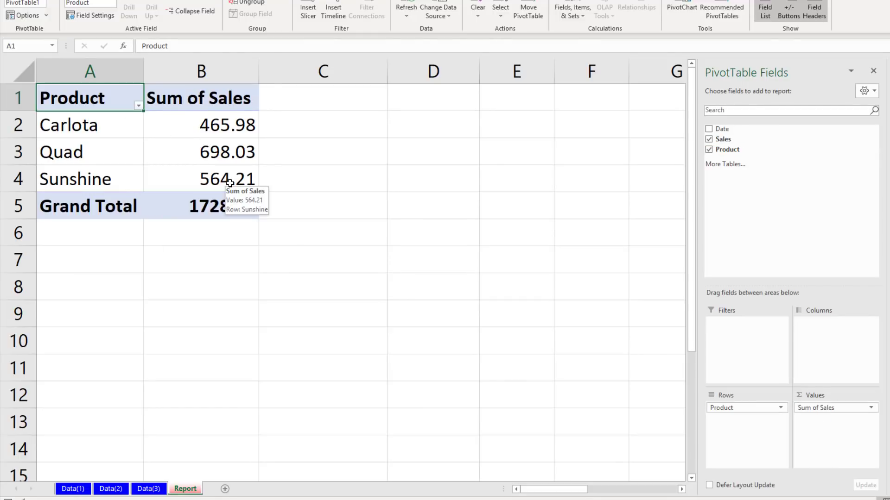
# Add the Aspen sale in row 6 of Data(1), save, and refresh the pivot table.
pyautogui.click(74, 489)
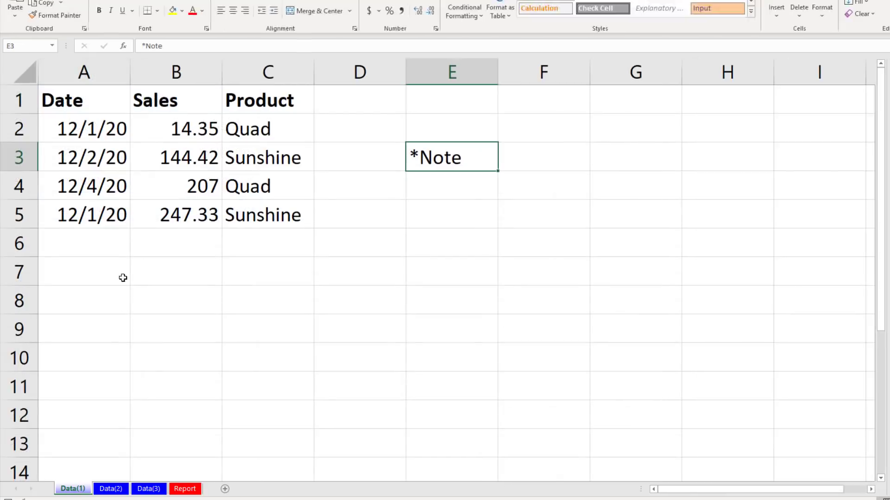
pyautogui.click(96, 243)
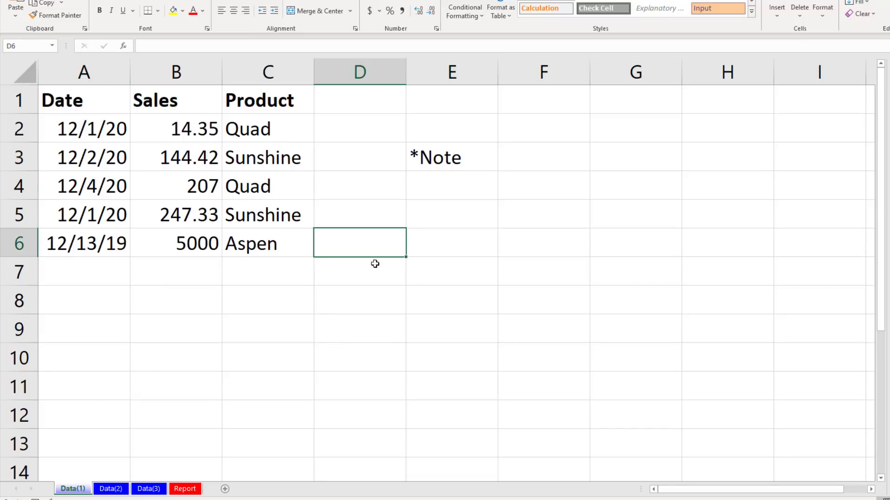
pyautogui.click(186, 490)
pyautogui.hotkey('ctrl', 's')
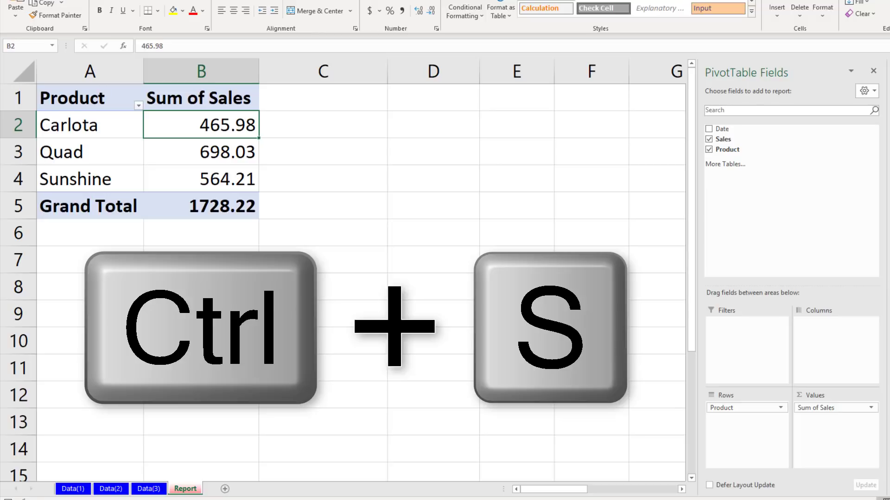
pyautogui.rightClick(227, 119)
pyautogui.click(268, 180)
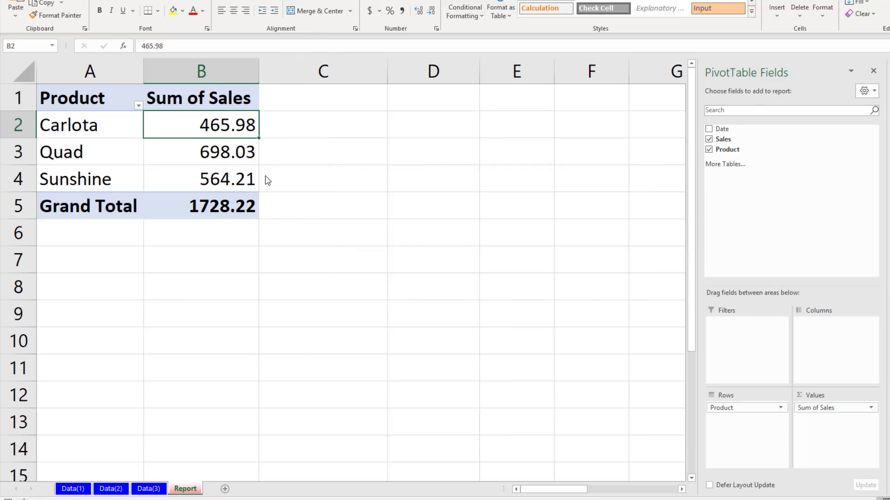
# Save again and refresh the pivot to include Data(4), giving a 7265.77 Grand Total.
pyautogui.click(147, 489)
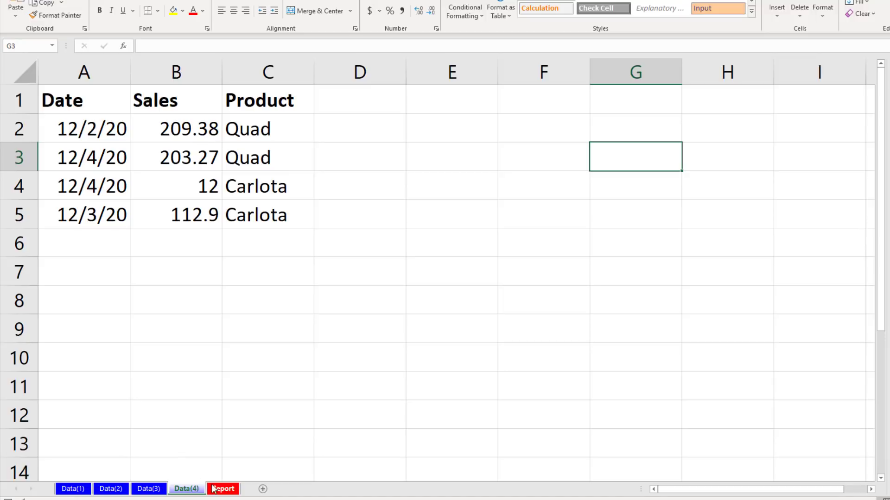
pyautogui.click(218, 489)
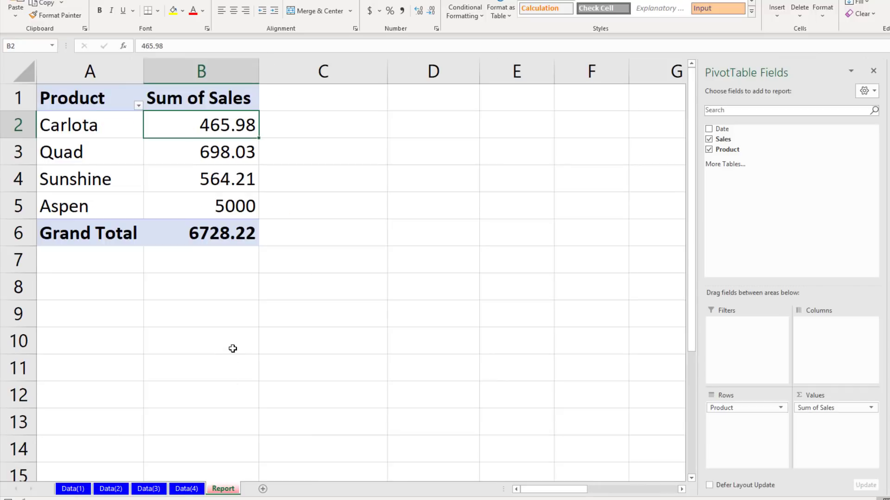
pyautogui.hotkey('ctrl', 's')
pyautogui.rightClick(217, 159)
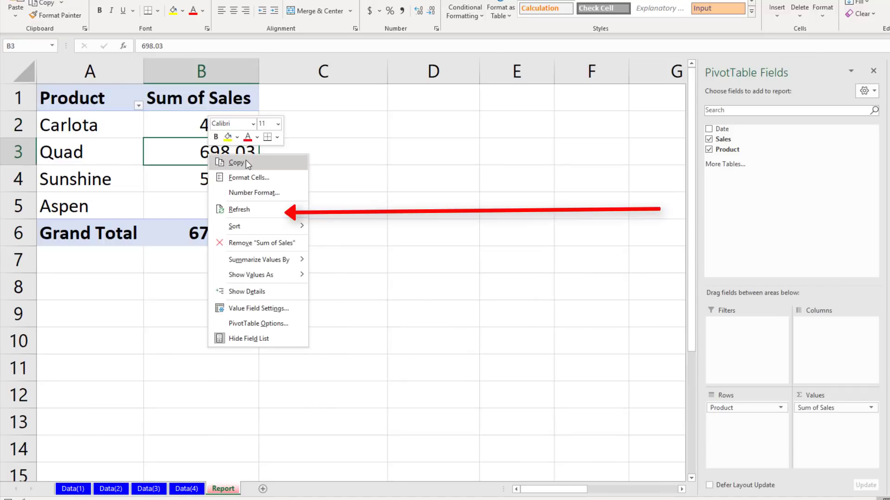
pyautogui.click(249, 207)
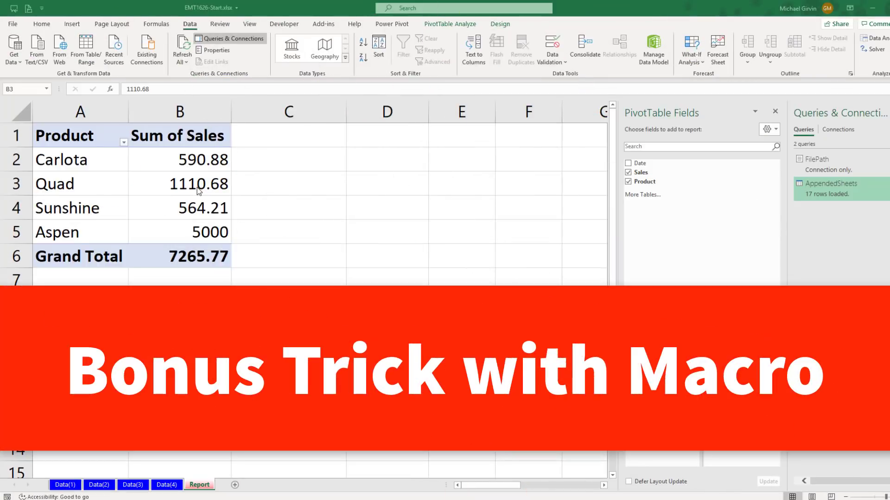
# Save the workbook as EMT1626-Start.xlsm with type Excel Macro-Enabled Workbook (*.xlsm).
pyautogui.click(199, 190)
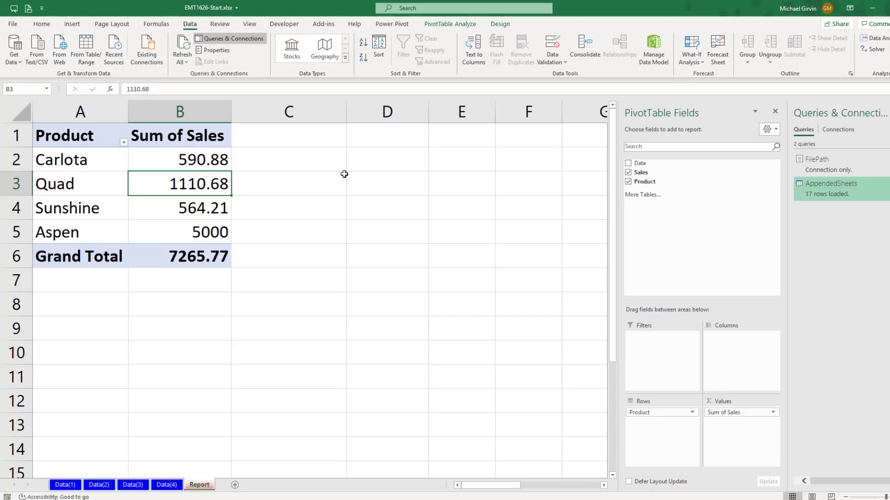
pyautogui.press('F12')
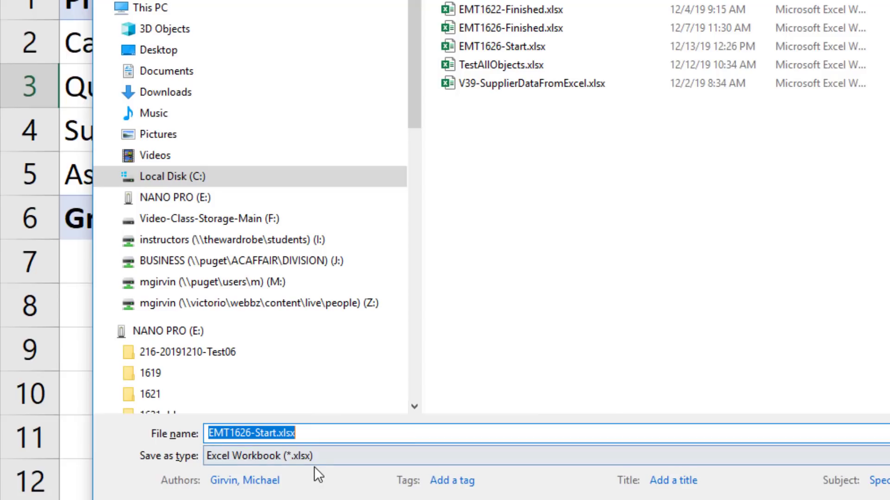
pyautogui.click(172, 395)
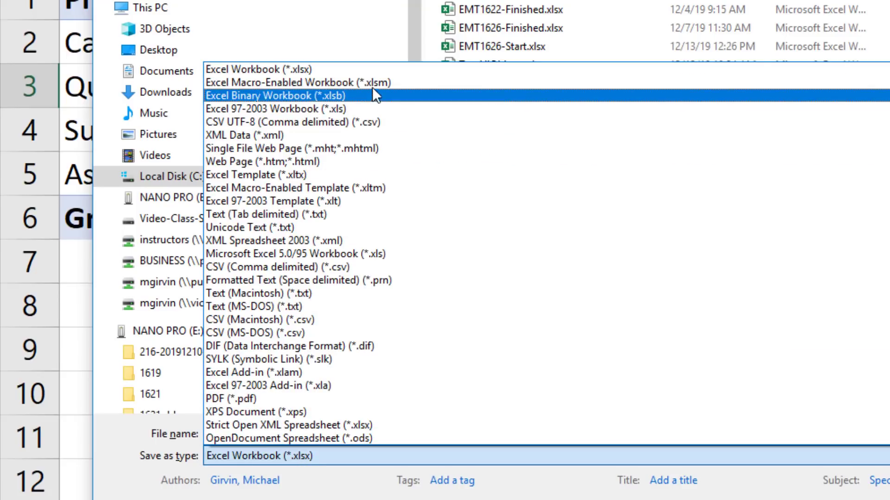
pyautogui.click(371, 87)
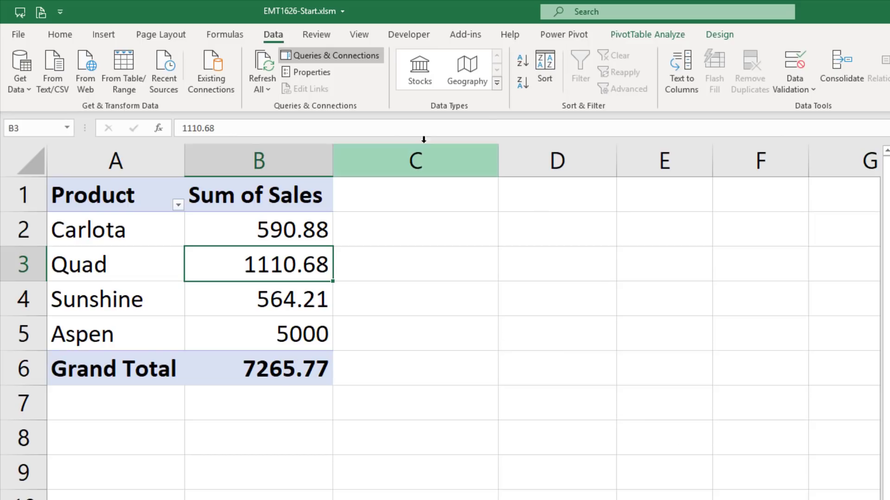
# Record the SaveAndRefreshReport macro that saves the workbook and refreshes the AppendedSheets query.
pyautogui.click(402, 37)
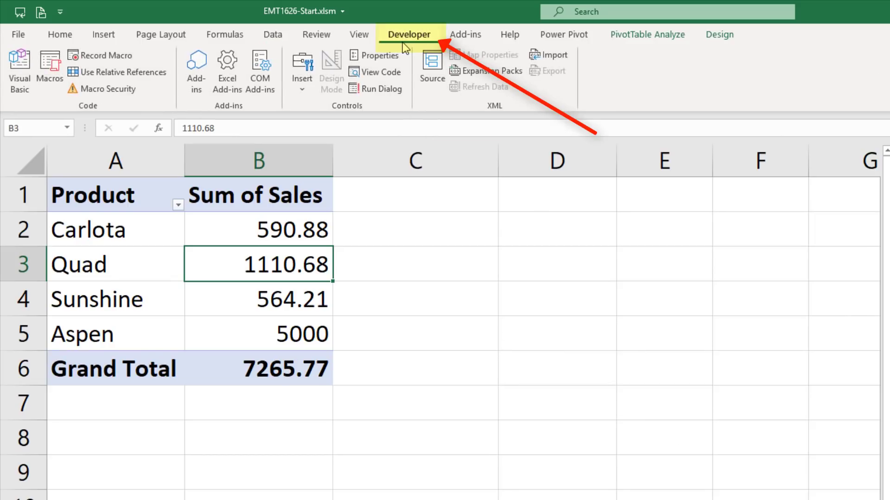
pyautogui.click(105, 54)
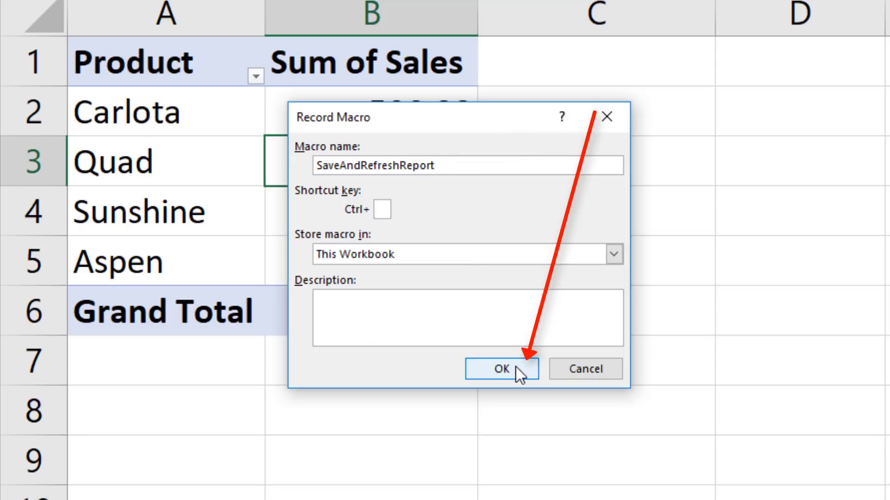
pyautogui.click(516, 367)
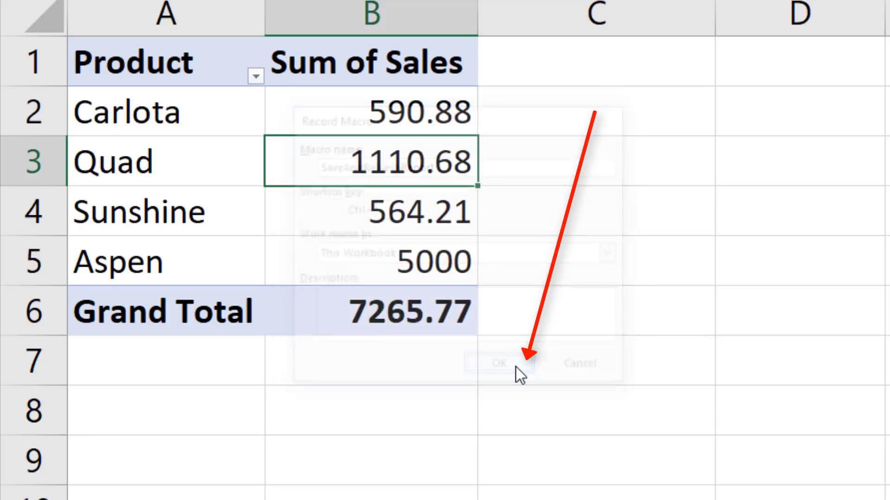
pyautogui.hotkey('ctrl', 's')
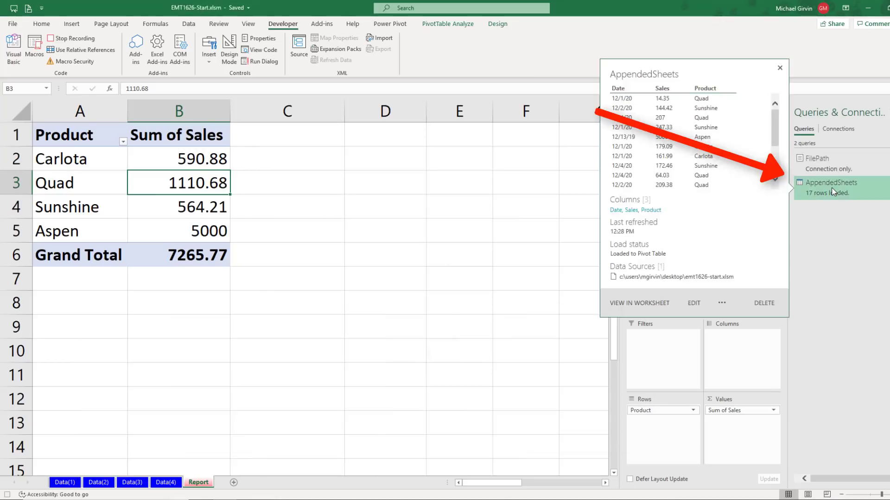
pyautogui.rightClick(831, 187)
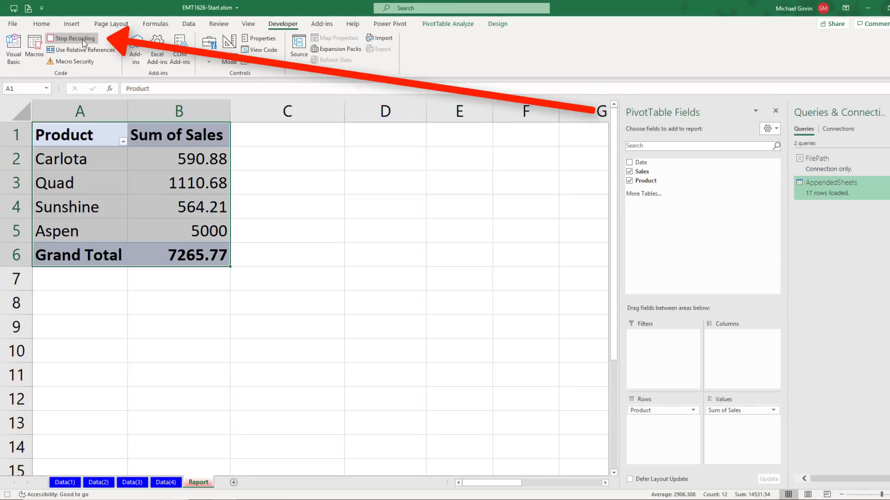
pyautogui.click(74, 37)
# Add an 'Update Report' button assigned to SaveAndRefreshReport and run it.
pyautogui.click(209, 49)
pyautogui.click(337, 144)
pyautogui.moveTo(430, 270)
pyautogui.mouseDown()
pyautogui.moveTo(492, 338)
pyautogui.moveTo(736, 352)
pyautogui.mouseUp()
pyautogui.click(252, 271)
pyautogui.click(377, 462)
pyautogui.write('Update ')
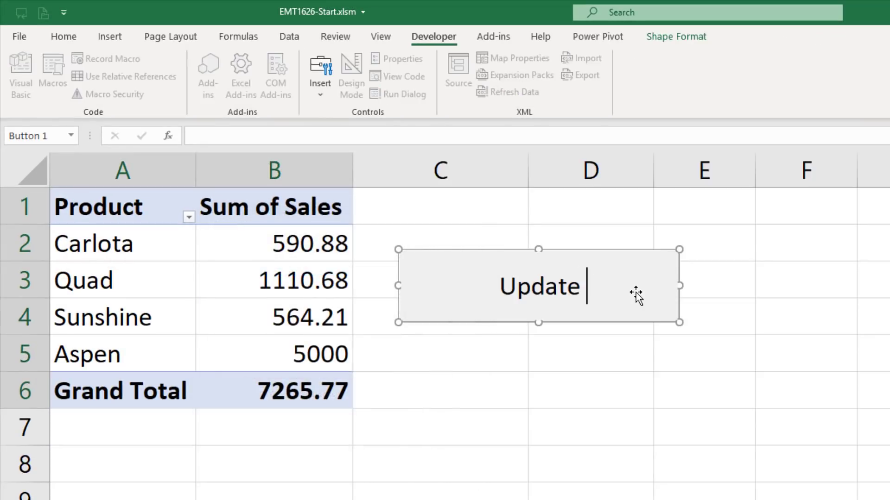
pyautogui.write('Report')
pyautogui.click(610, 363)
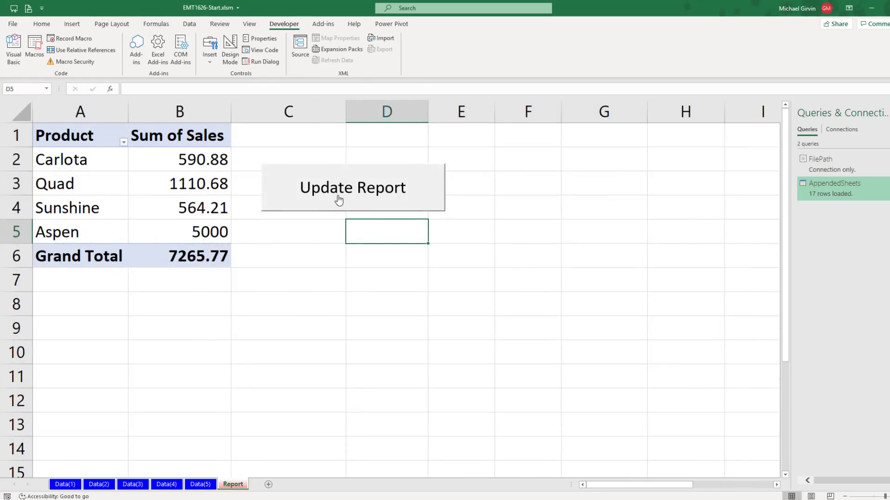
pyautogui.click(339, 200)
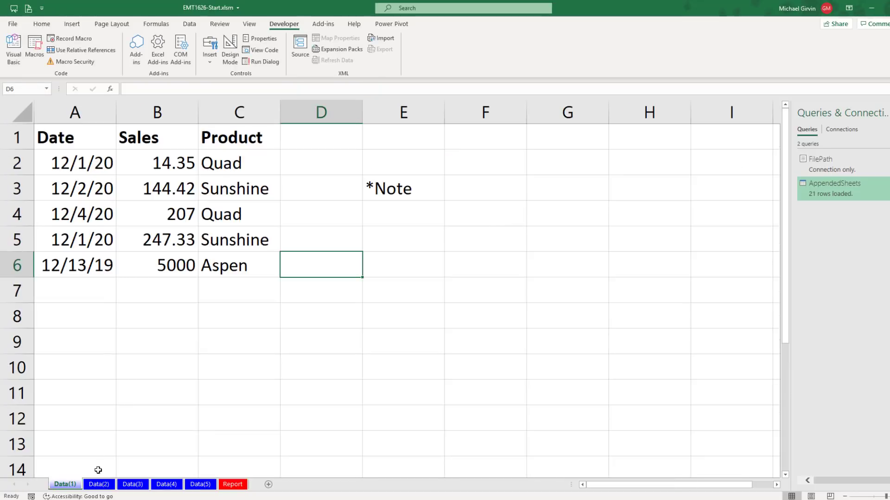
# Review the AppendedSheets query's full Added Custom step formula, which lists sheets Data(1) through Data(4).
pyautogui.click(98, 484)
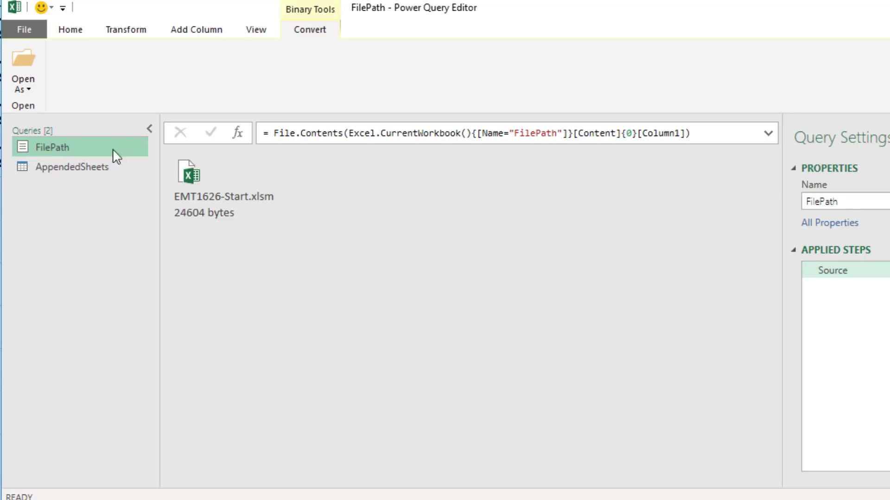
pyautogui.click(81, 166)
pyautogui.click(767, 134)
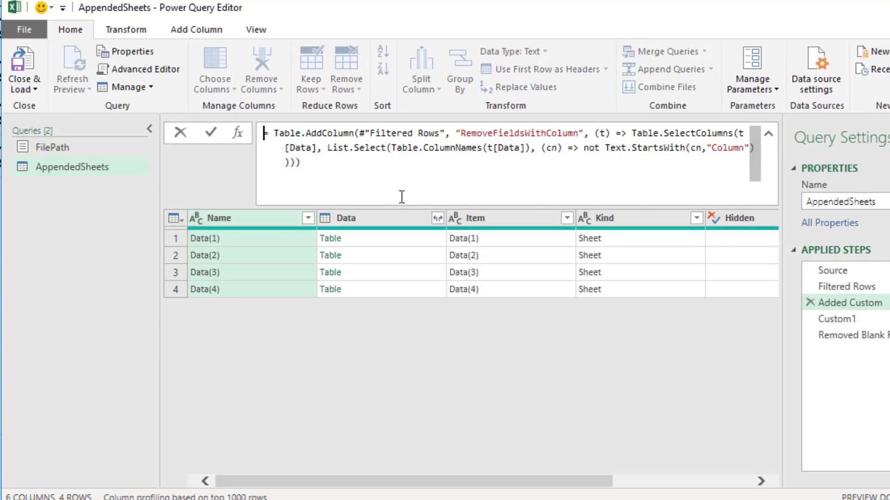